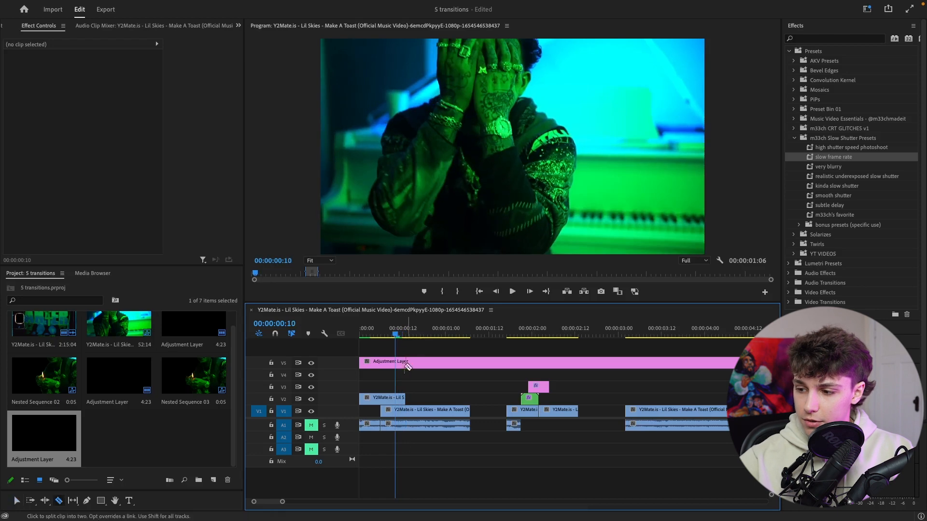
Trim the adjustment layer over the first clip change so it spans from 00:00:00:10 to 00:00:00:16.
key("super+k")
left_click(383, 366)
key("Delete")
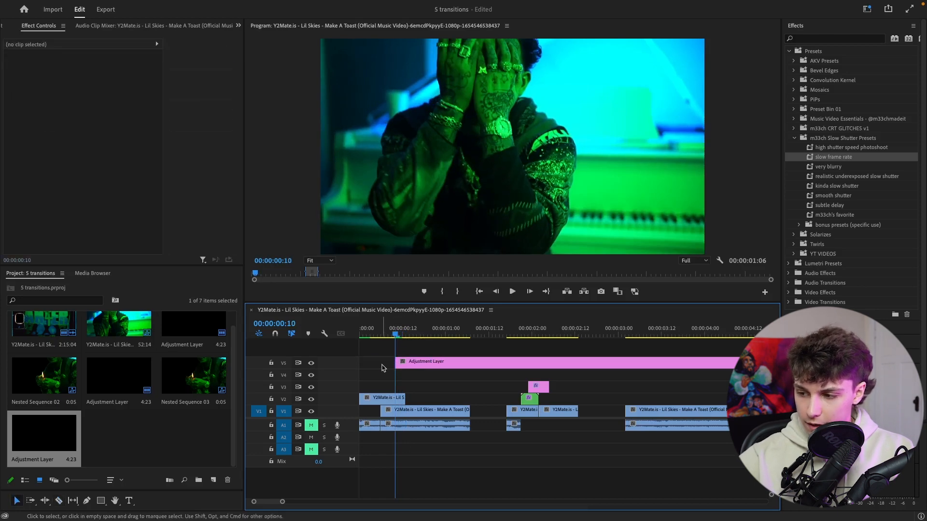
key("Right")
key("Right")
key("Right")
key("Right")
key("Right")
key("Right")
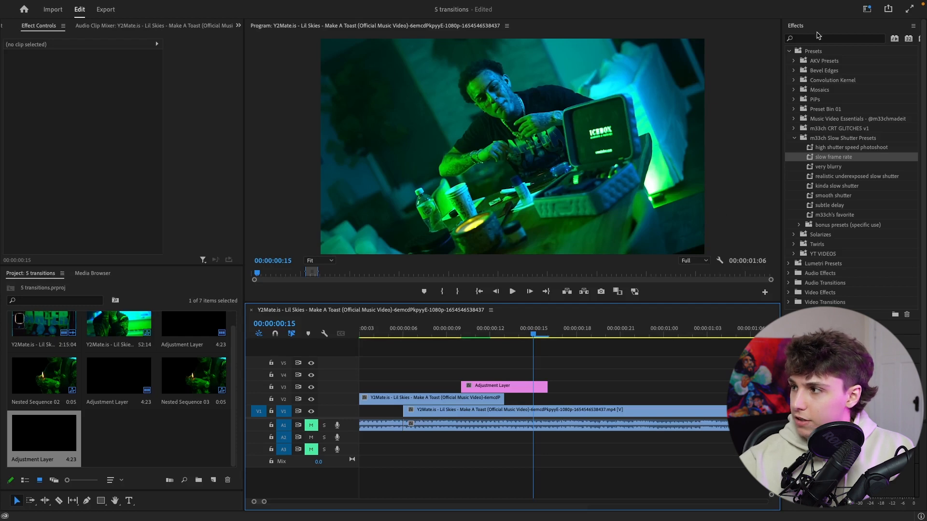
Find the Brightness & Contrast effect and apply it to the short adjustment layer over the cut.
left_click(819, 38)
type("brigh")
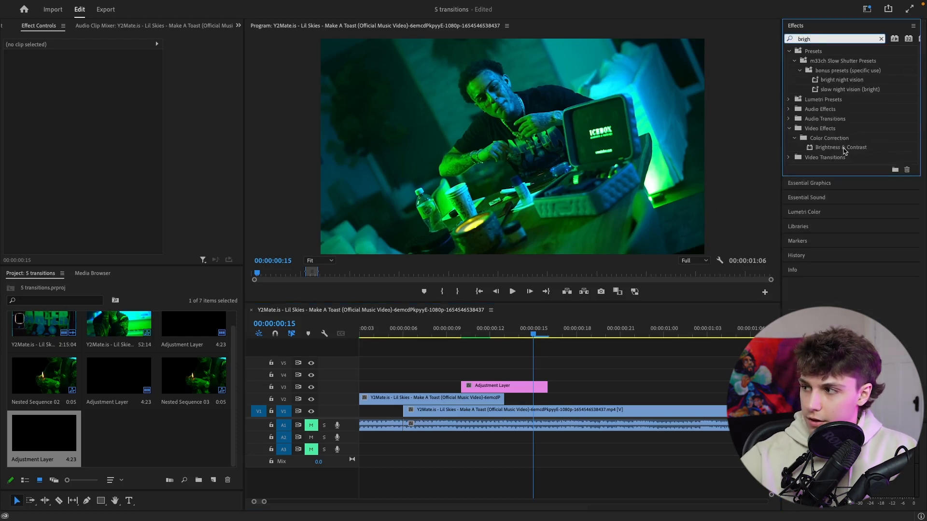
left_click_drag(842, 149, 492, 386)
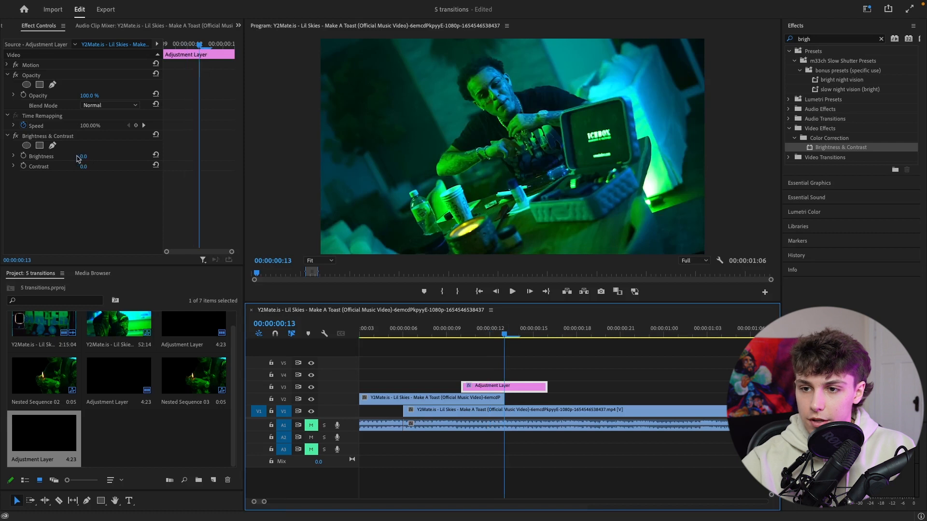
Start Brightness keyframing at the cut point, 00:00:00:13, with a value of 100.
left_click(23, 156)
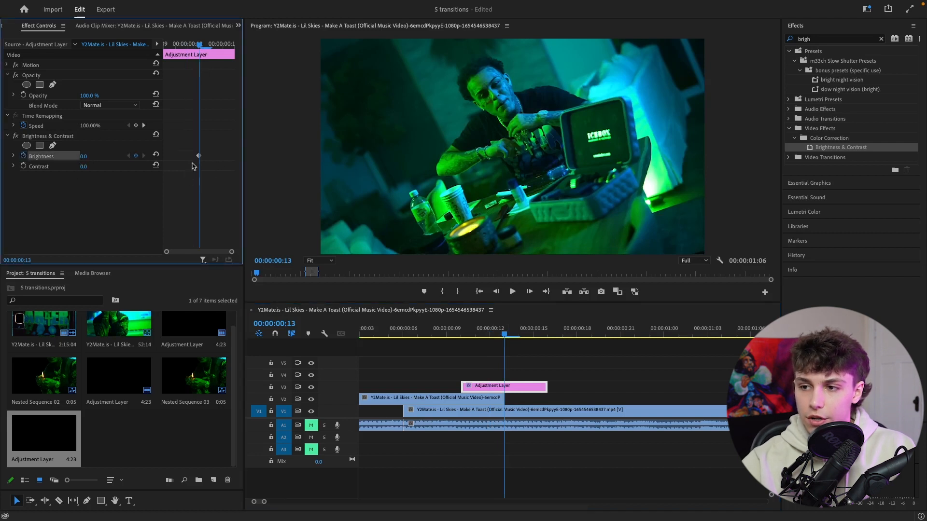
left_click(83, 156)
type("100")
key("Return")
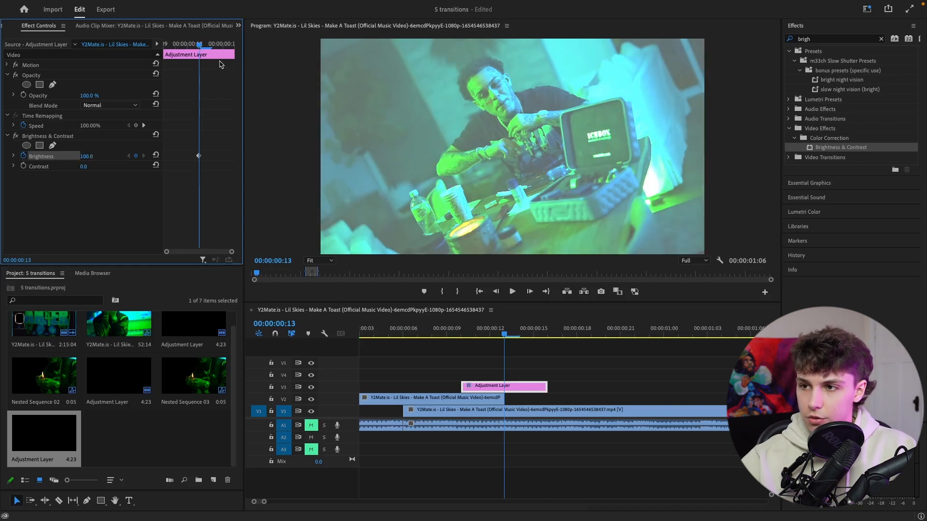
Add Brightness keyframes with a value of 0 at the start and end of the adjustment layer.
left_click_drag(201, 46, 164, 46)
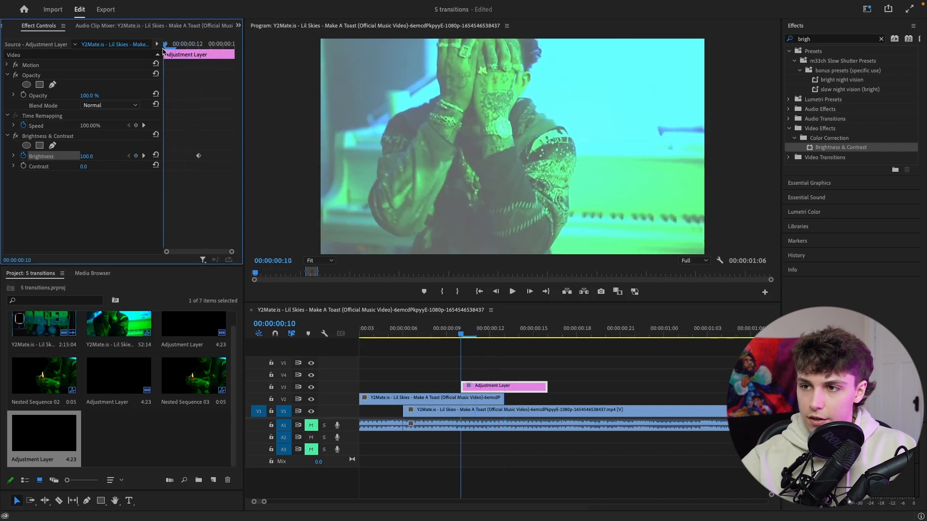
left_click(93, 154)
key("Return")
key("space")
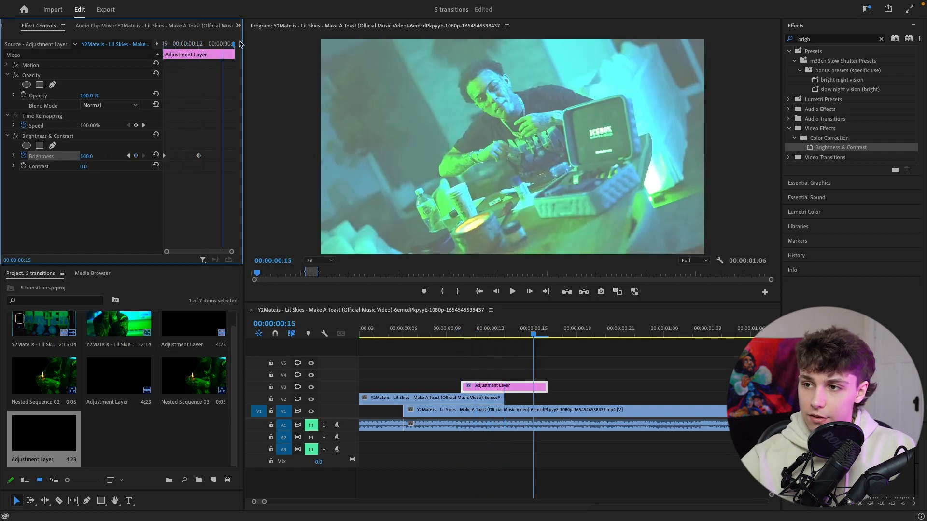
left_click(93, 155)
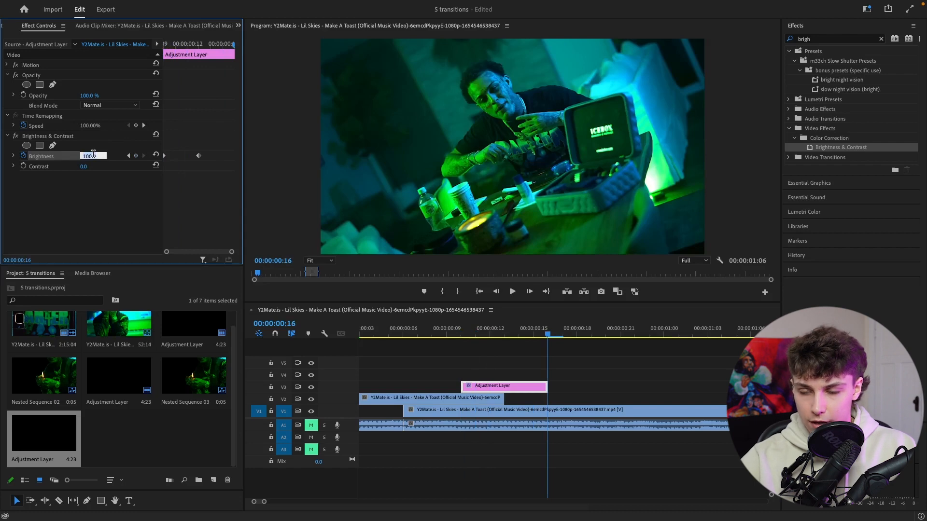
type("0")
Play back the brightness flash across the cut several times from 00:00:00:08.
left_click(432, 333)
key("space")
left_click(432, 334)
key("space")
left_click(431, 333)
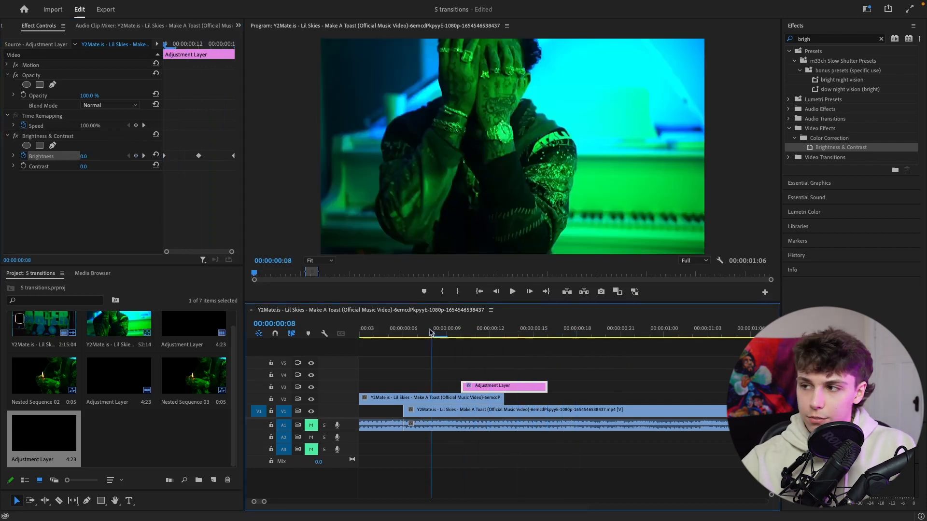
key("space")
left_click(431, 334)
key("space")
key("space")
Move the first Brightness keyframe to 00:00:00:12, just before the peak, and play back the sharper flash.
left_click(238, 198)
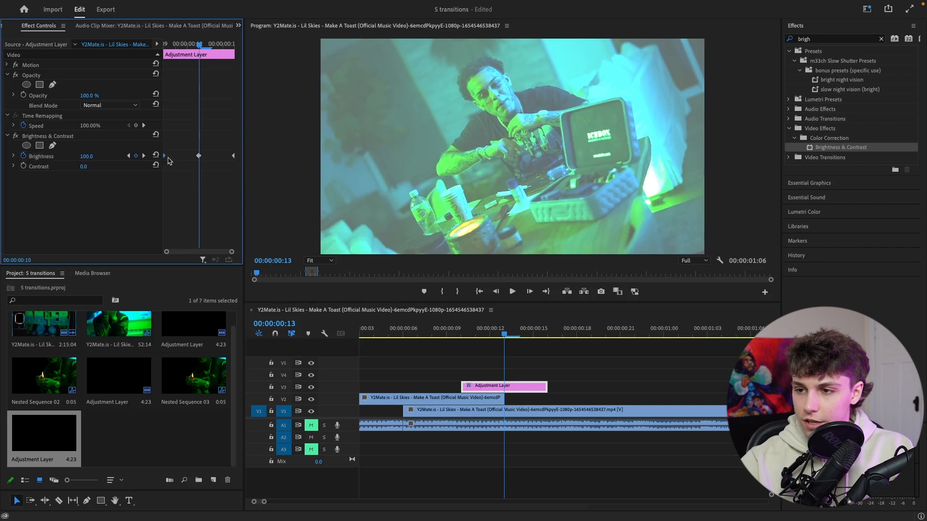
left_click_drag(168, 158, 196, 159)
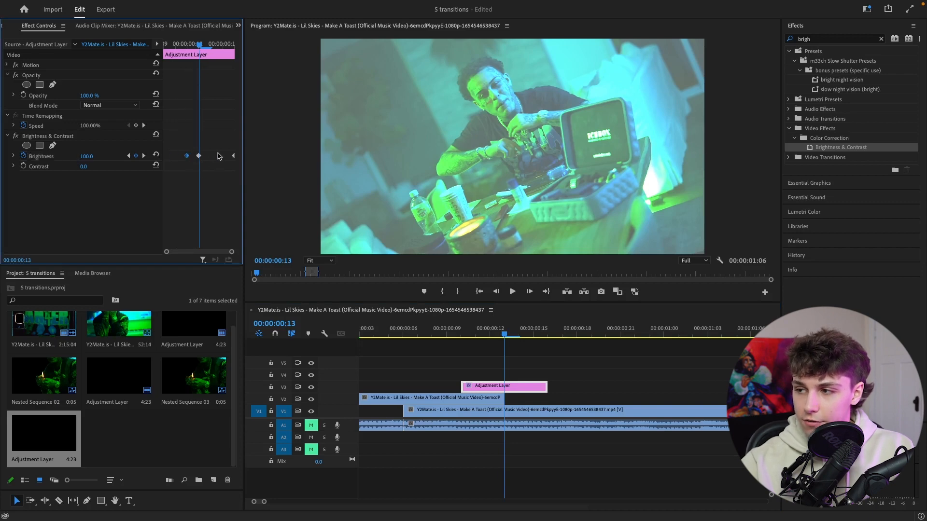
key("Left")
key("space")
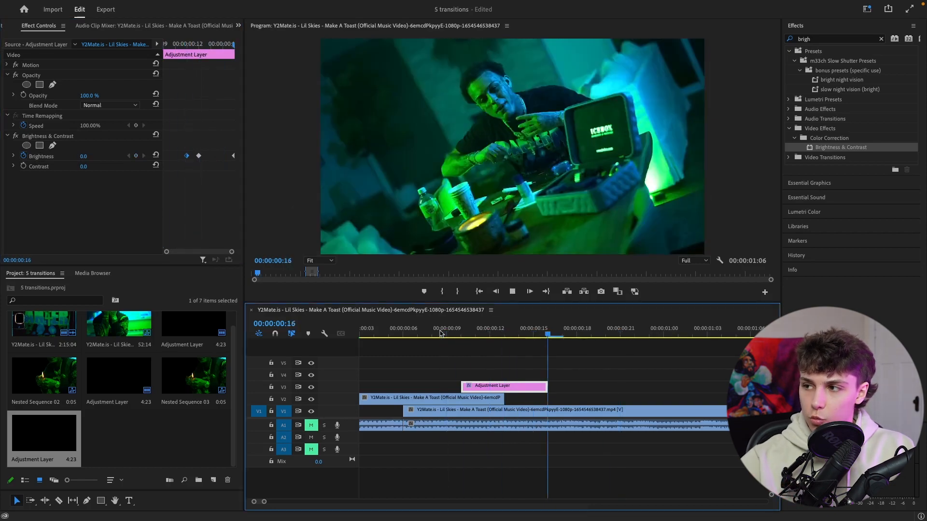
key("space")
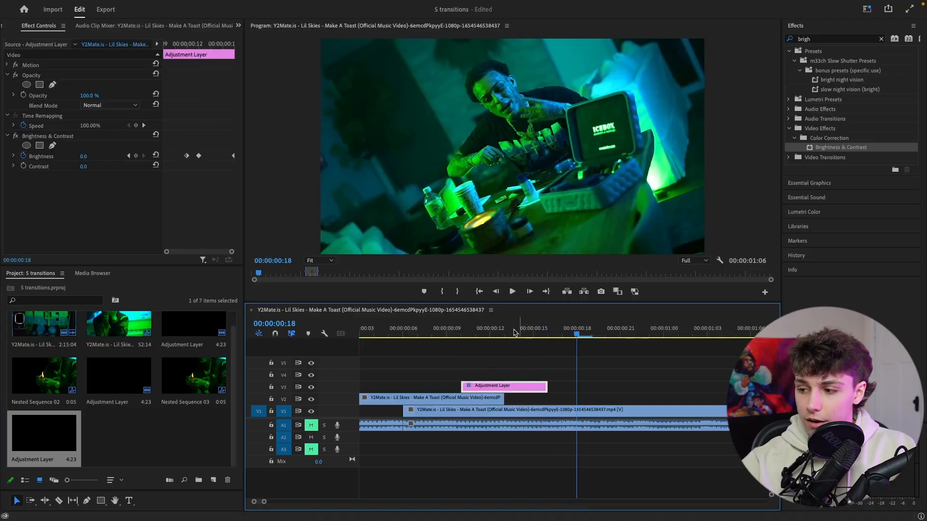
Duplicate the keyframed Brightness & Contrast effect on the adjustment layer and preview the stronger flash.
left_click_drag(514, 332, 501, 332)
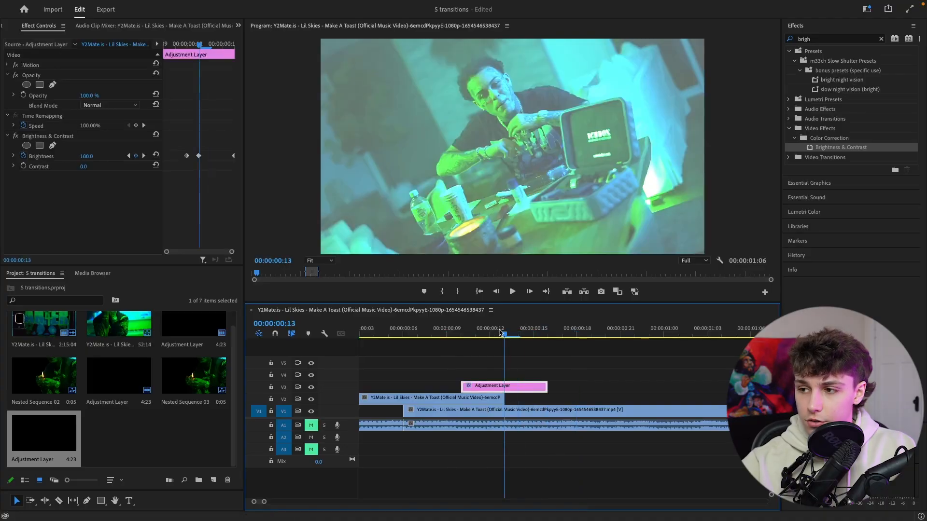
left_click(70, 137)
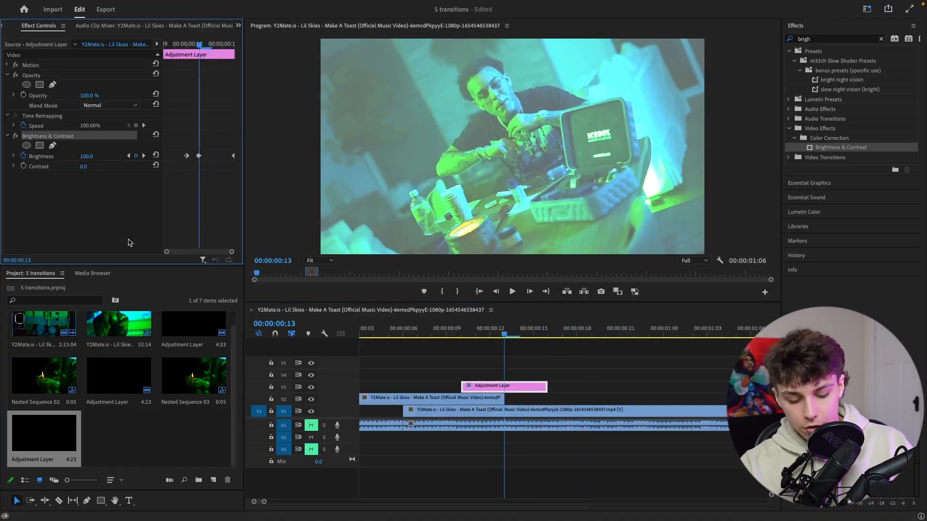
key("ctrl+v")
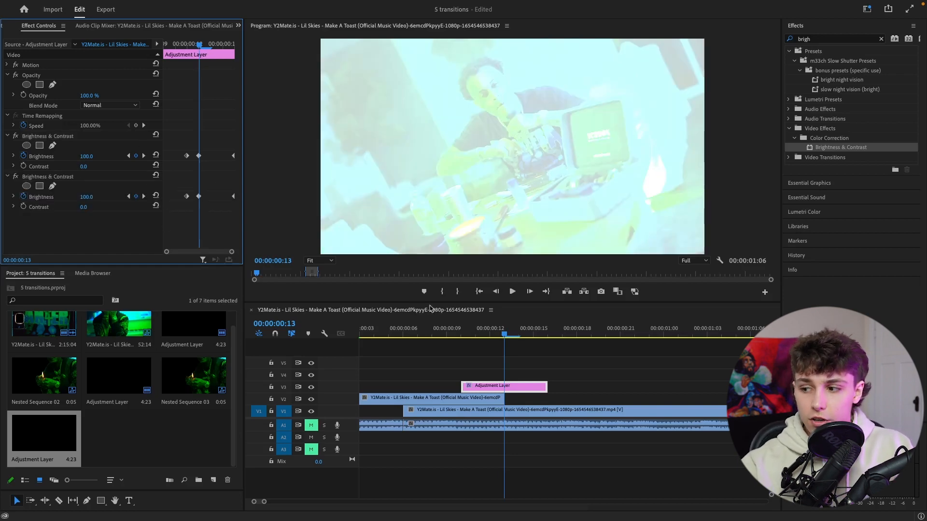
mouse_move(499, 336)
left_mouse_down()
mouse_move(445, 337)
mouse_move(532, 336)
mouse_move(513, 337)
left_mouse_up()
left_click(445, 320)
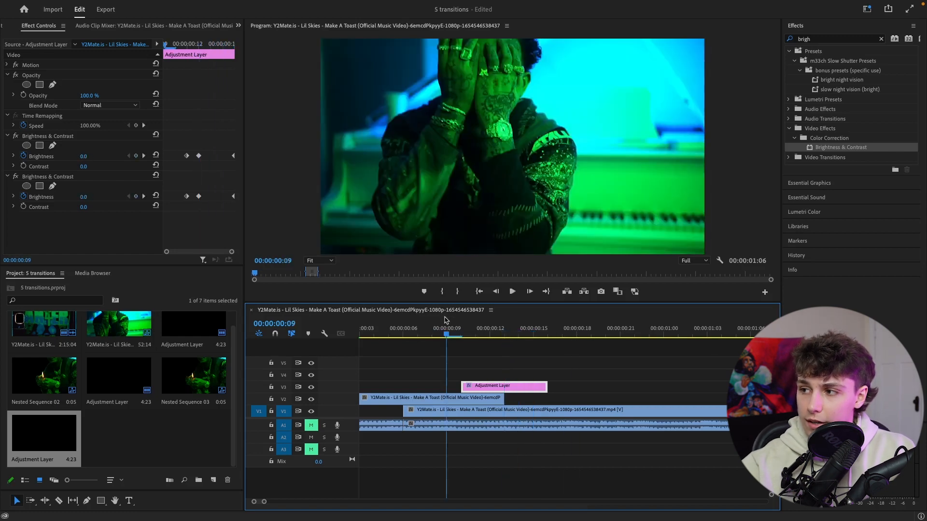
key("space")
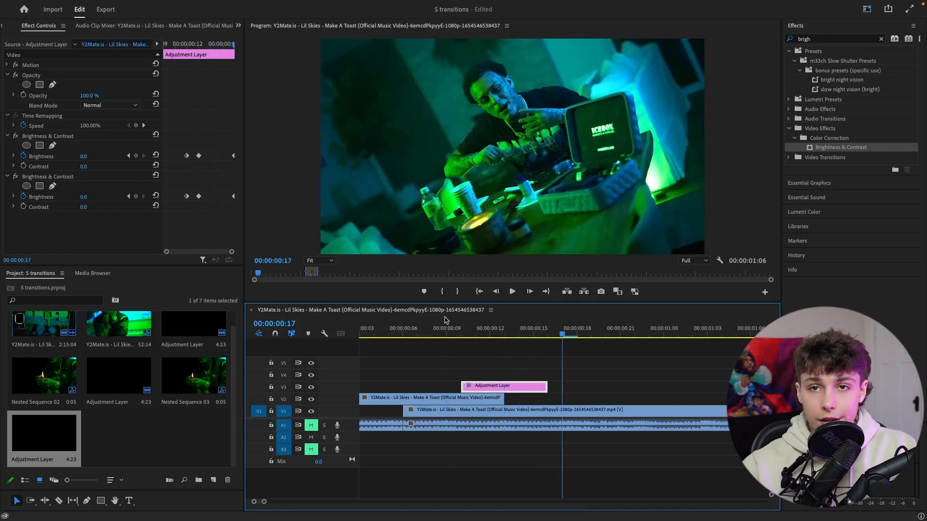
Remove both Brightness & Contrast effects from the adjustment layer.
left_click(53, 138)
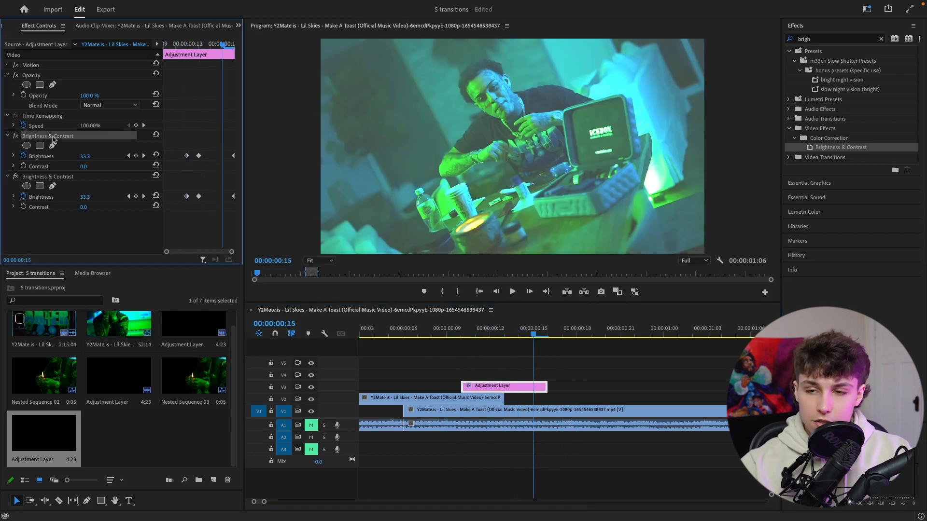
key("Delete")
left_click(53, 136)
key("Delete")
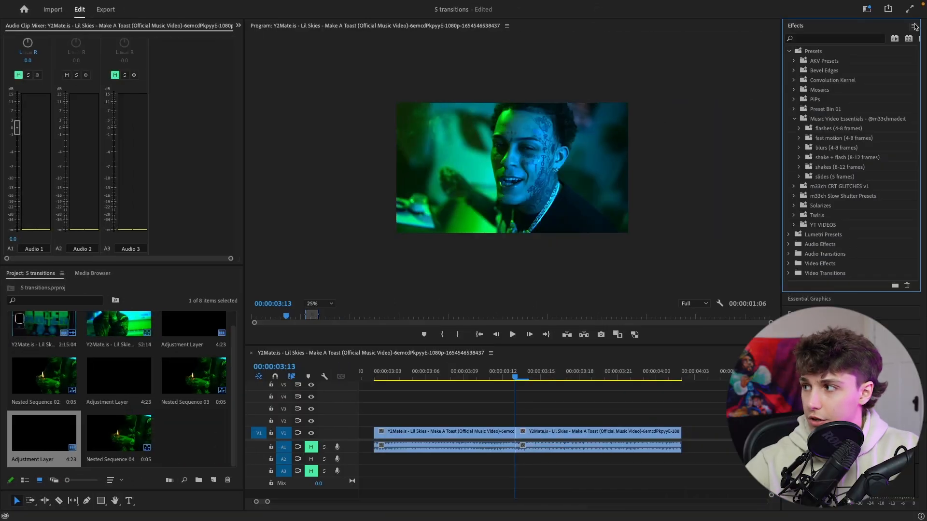
Import the Music Video Essentials preset file into the effects library.
left_click(914, 26)
left_click(838, 147)
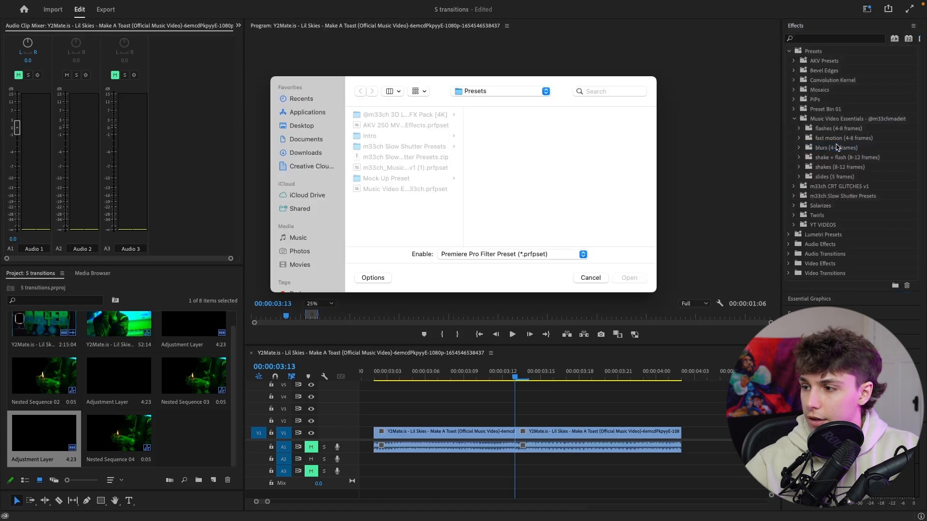
left_click(414, 190)
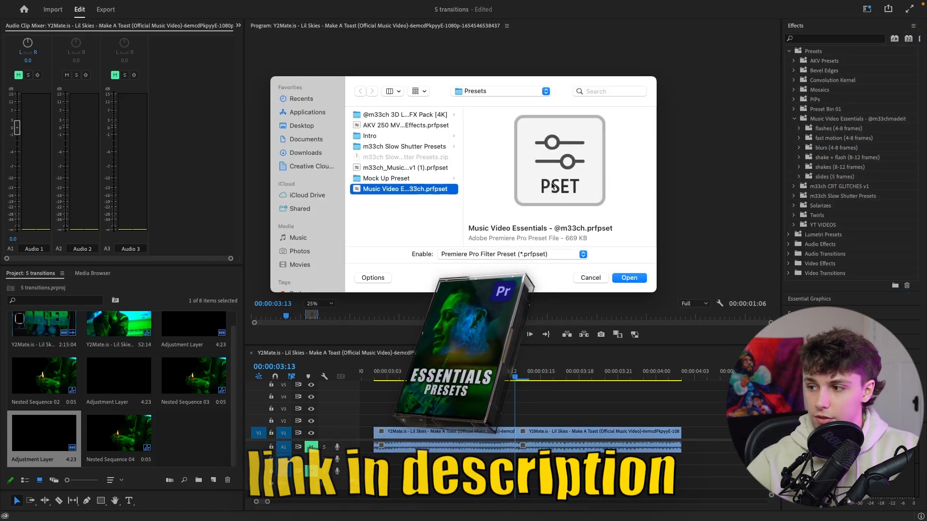
left_click(629, 277)
Apply the Double Flash preset from the Music Video Essentials flashes folder to the adjustment layer and preview the transition.
left_click(789, 51)
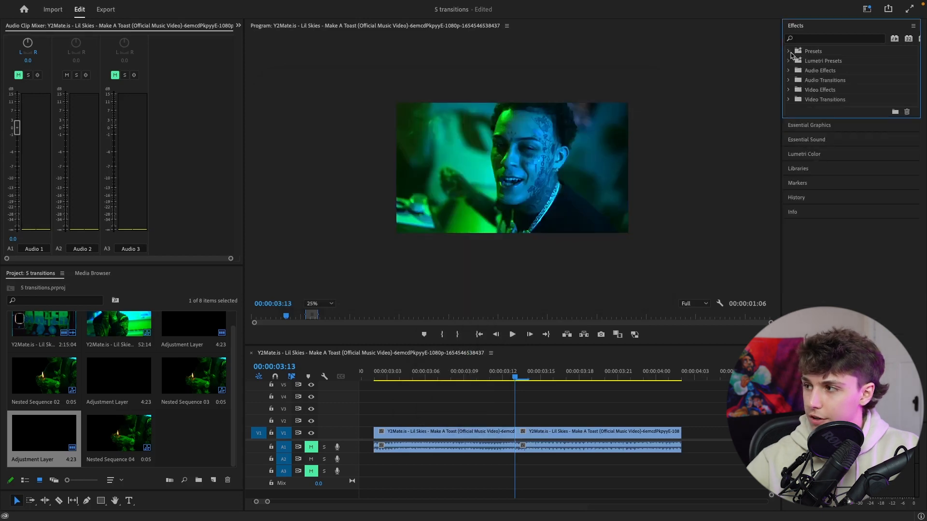
left_click(789, 52)
left_click(795, 119)
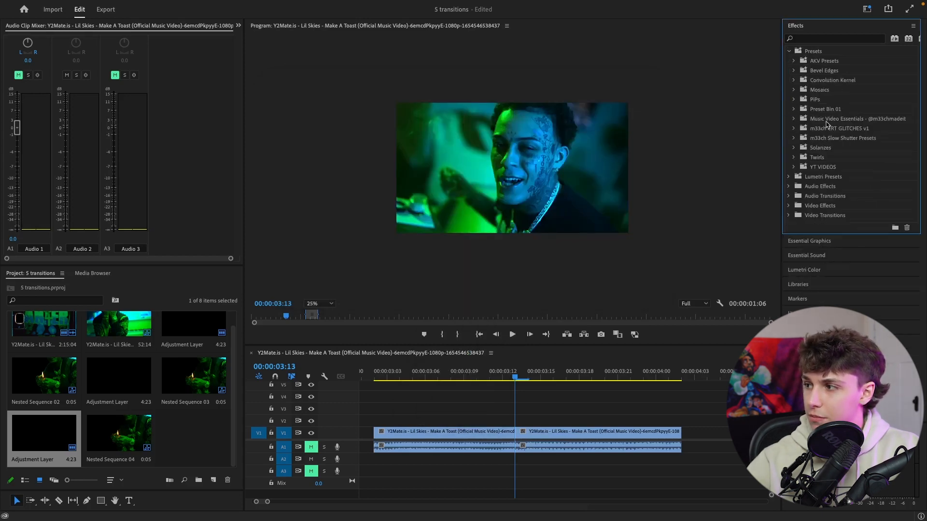
left_click(860, 120)
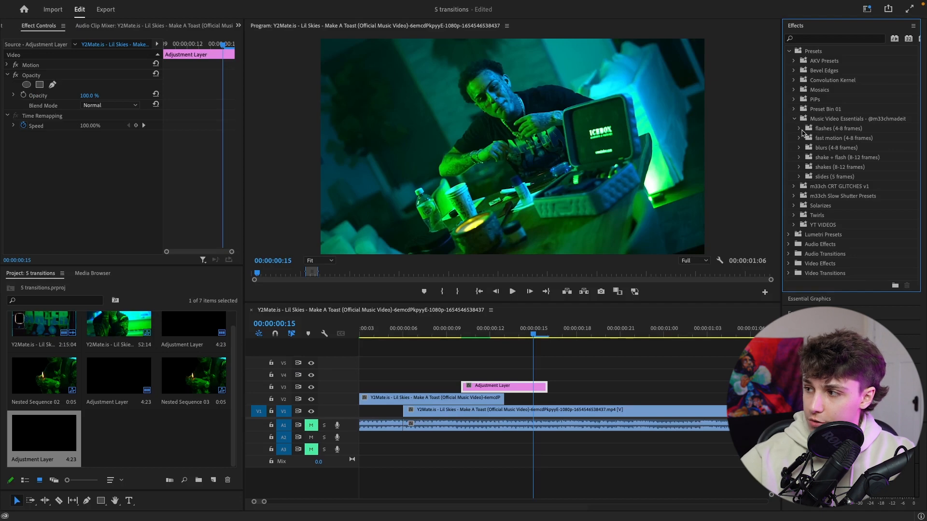
left_click(800, 129)
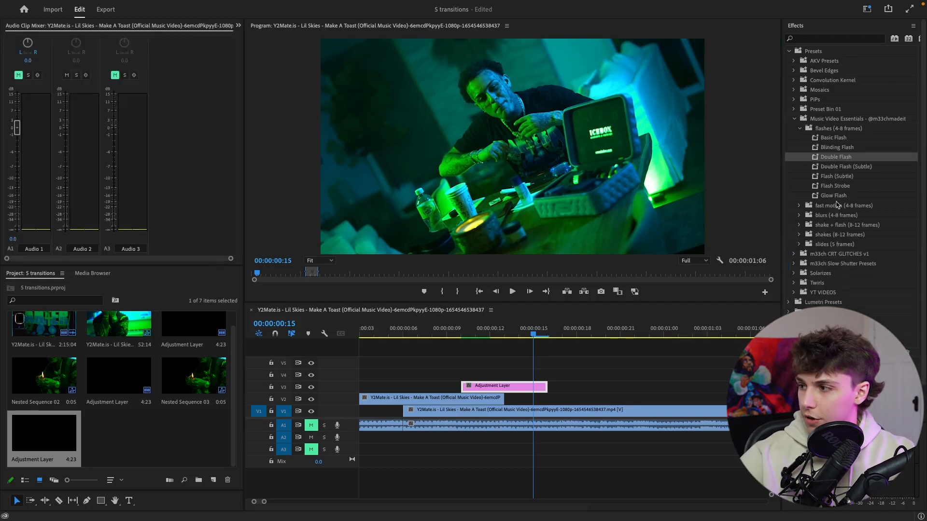
left_click(829, 156)
left_click_drag(833, 159, 493, 386)
left_click(441, 333)
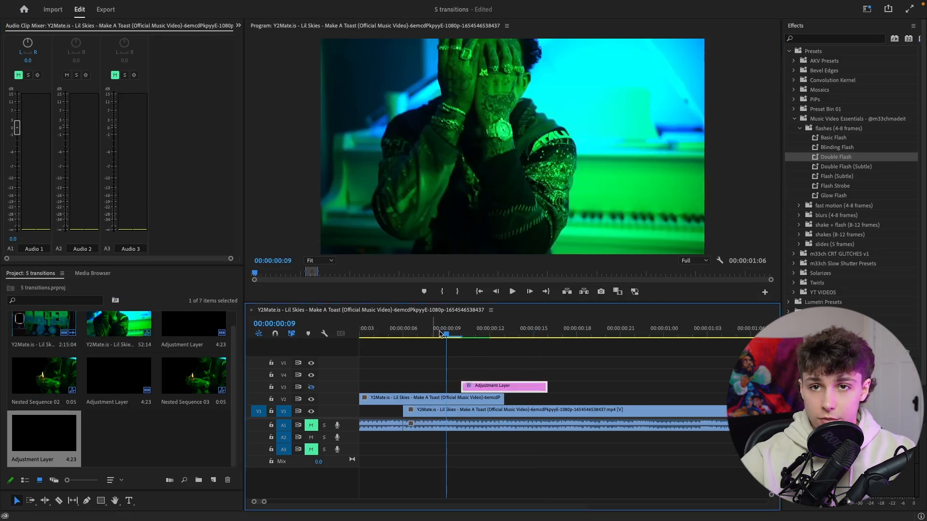
key("space")
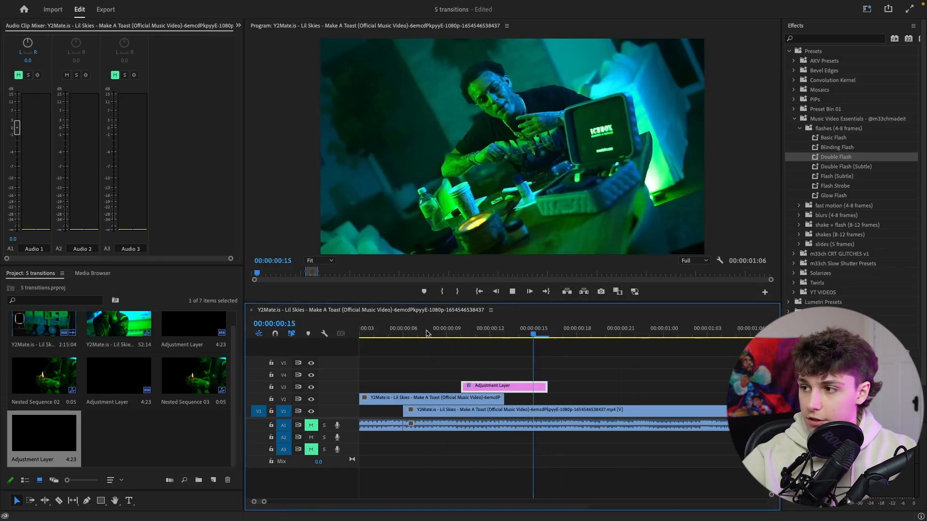
left_click(426, 332)
key("space")
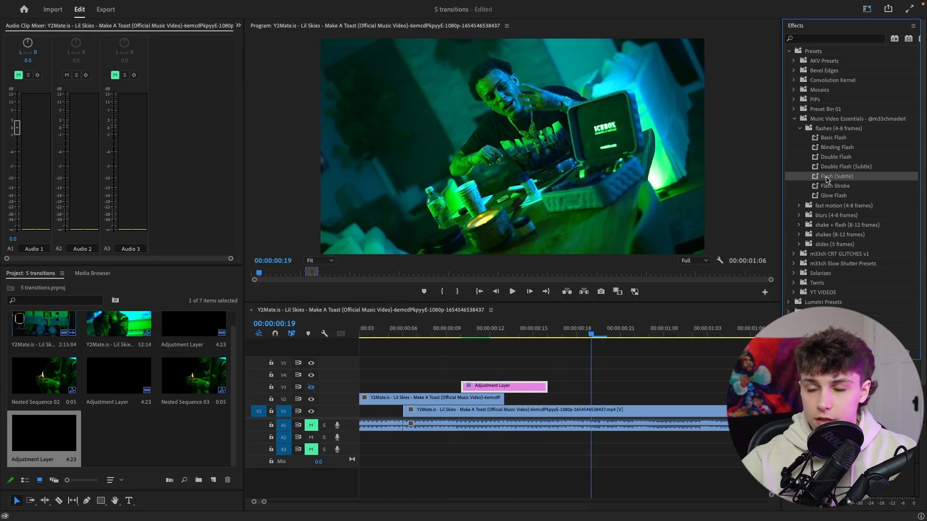
Apply the Flash (Subtle) preset to the adjustment layer and play back the transition.
left_click_drag(833, 179, 478, 386)
left_click(426, 329)
key("space")
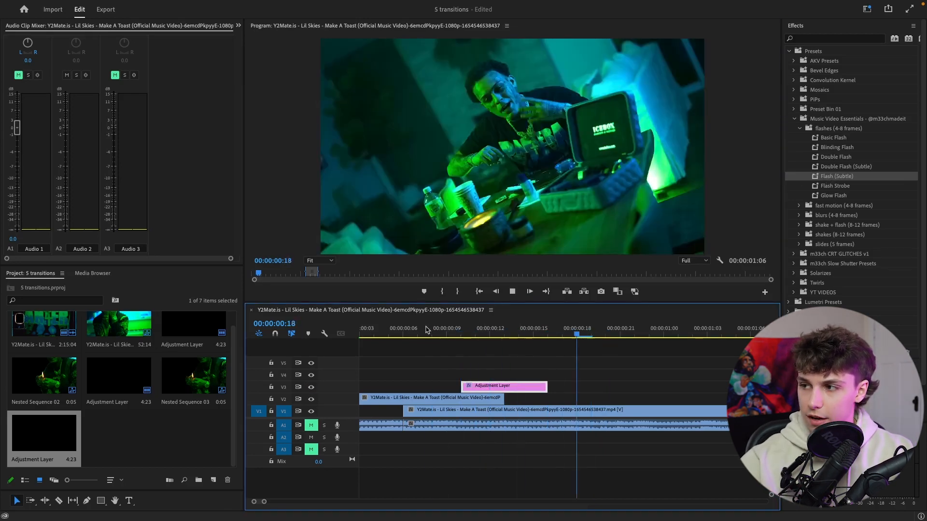
left_click(426, 330)
key("space")
left_click(425, 330)
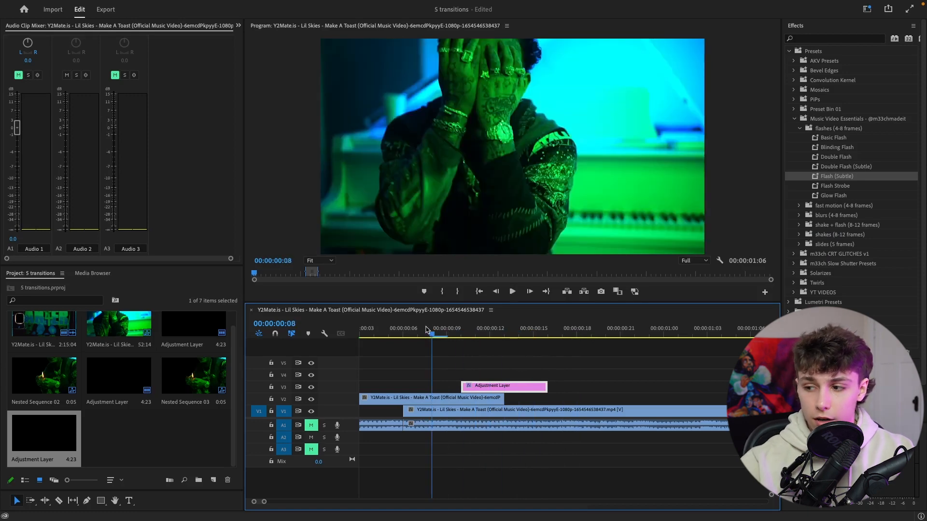
key("space")
key("space")
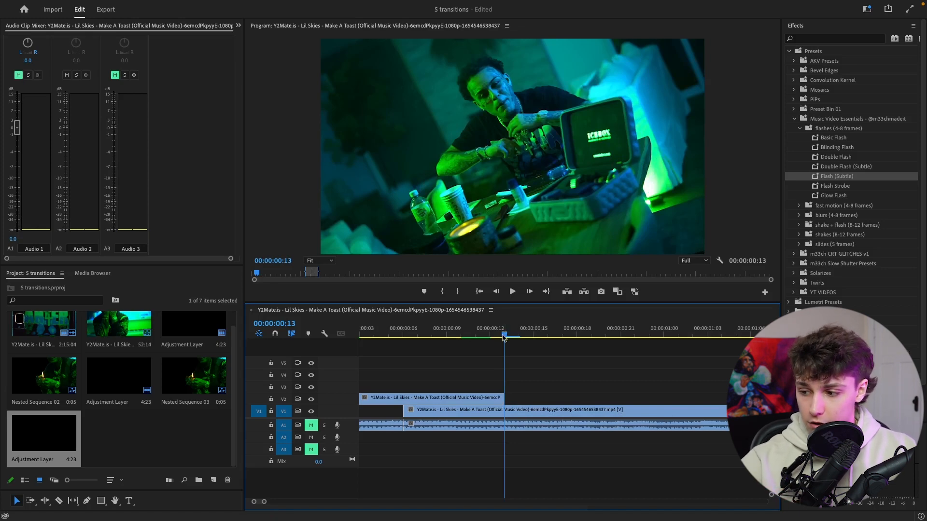
Go to 00:00:00:06, where the lower clip begins, and toggle the V2 track's visibility to compare the overlapping clips.
left_click_drag(503, 336, 413, 353)
left_click(311, 399)
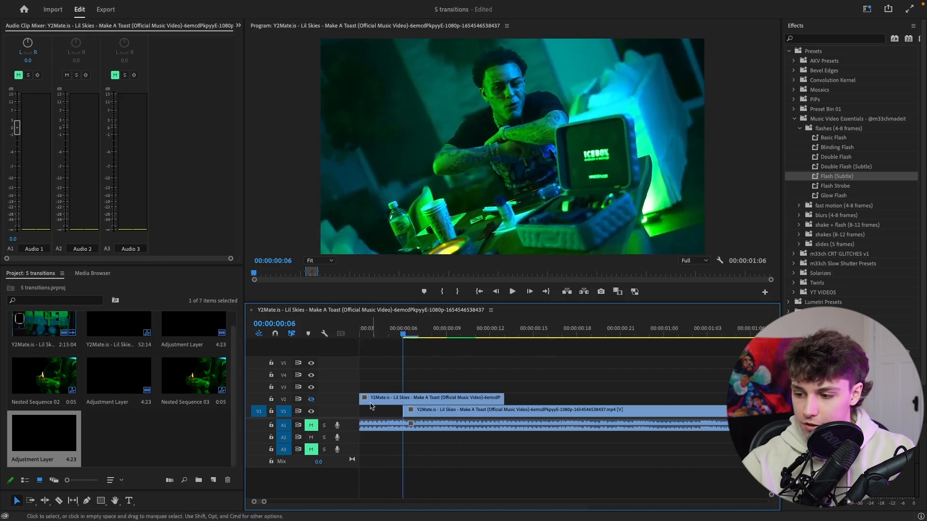
key("c")
left_click(310, 399)
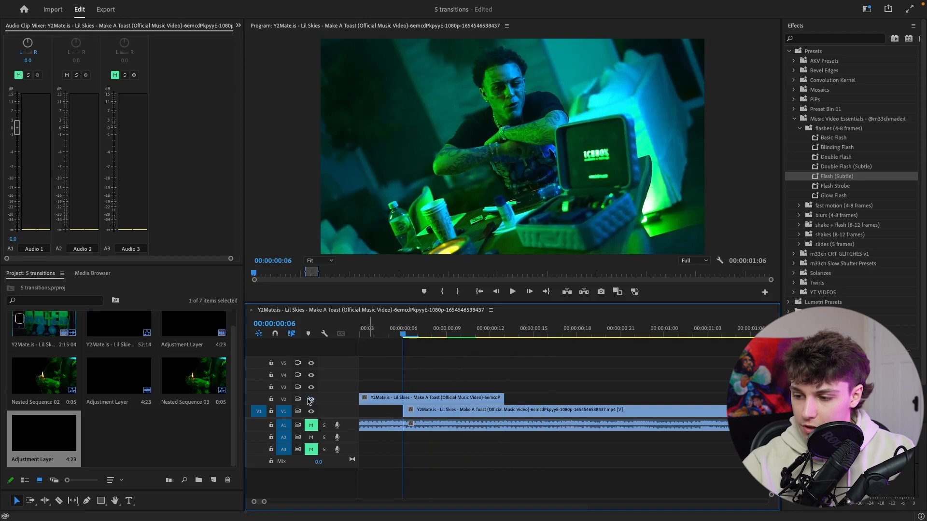
Split the V2 clip into one-frame pieces with the Razor tool where it overlaps the lower clip, starting at 00:00:00:06.
left_click(418, 398)
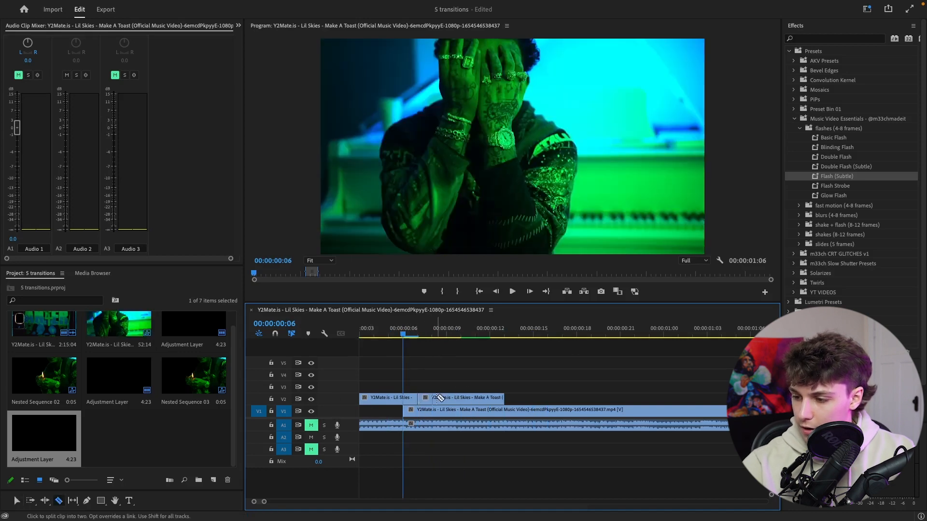
left_click(437, 398)
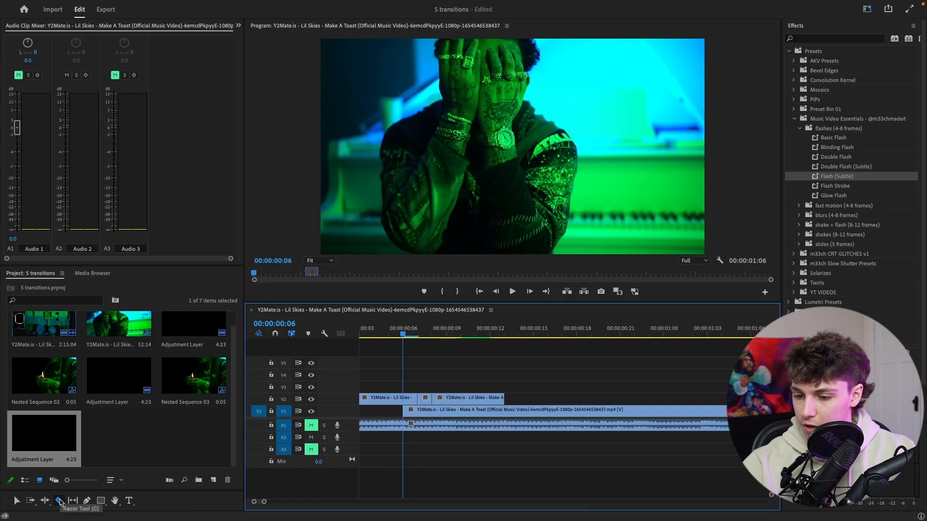
left_click(408, 398)
left_click(450, 398)
left_click(465, 397)
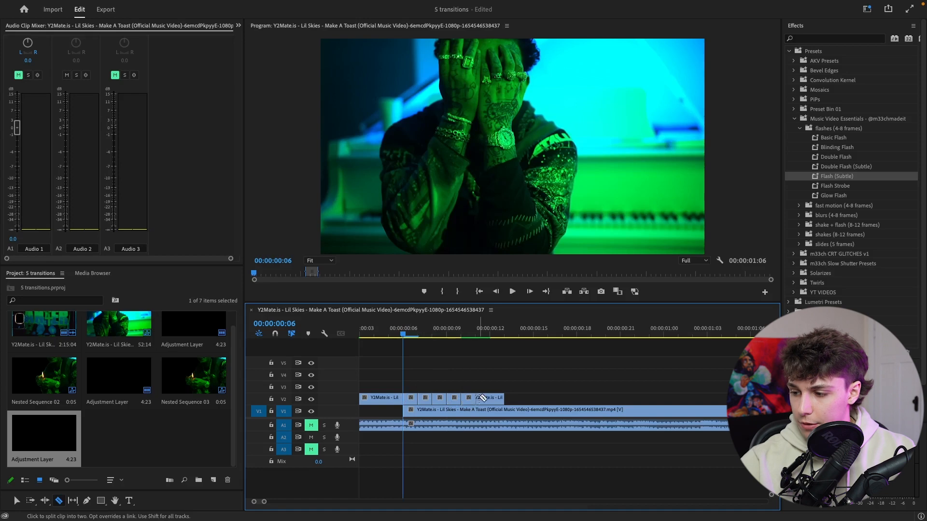
left_click(480, 398)
left_click(495, 397)
Delete alternate one-frame pieces of the V2 clip in the overlap so the shots flicker between each other.
key("v")
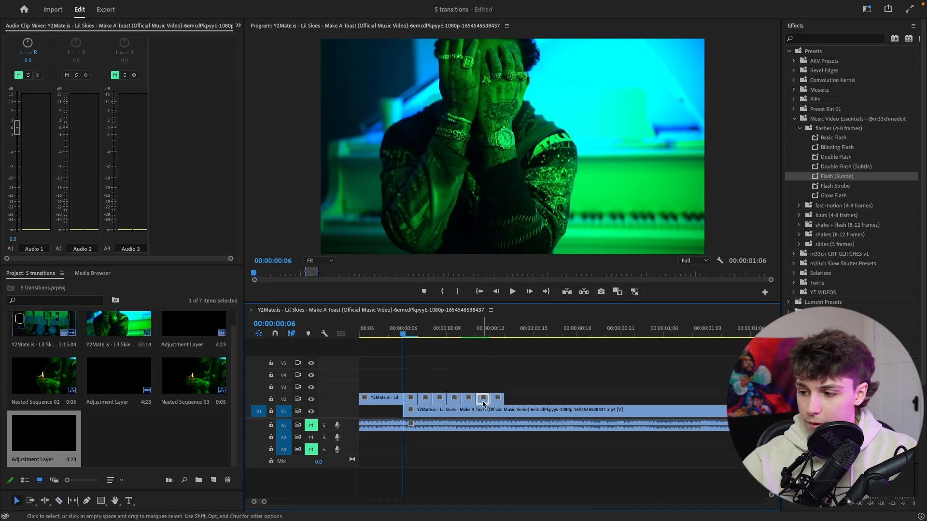
key("Delete")
left_click(454, 397)
key("Delete")
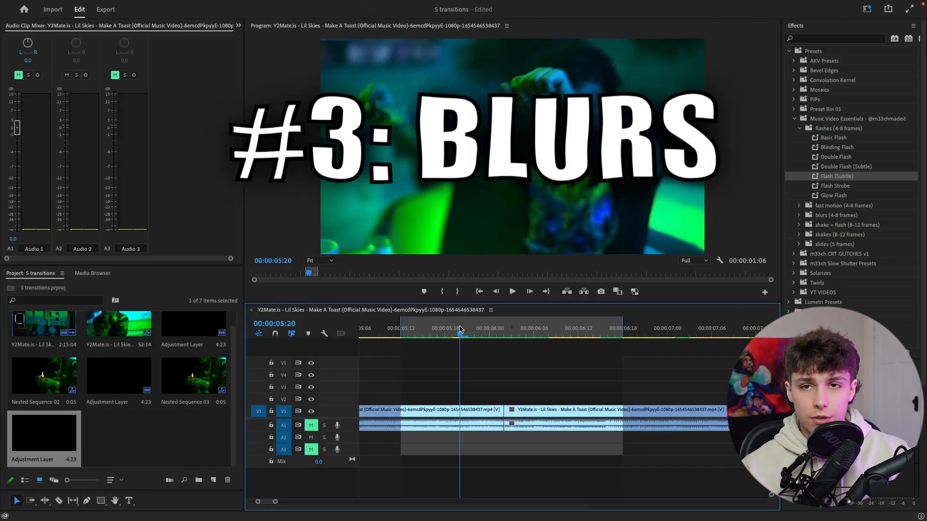
Go to the cut at 00:00:06:02 and place the adjustment layer on V2 above it.
left_click_drag(460, 330, 580, 327)
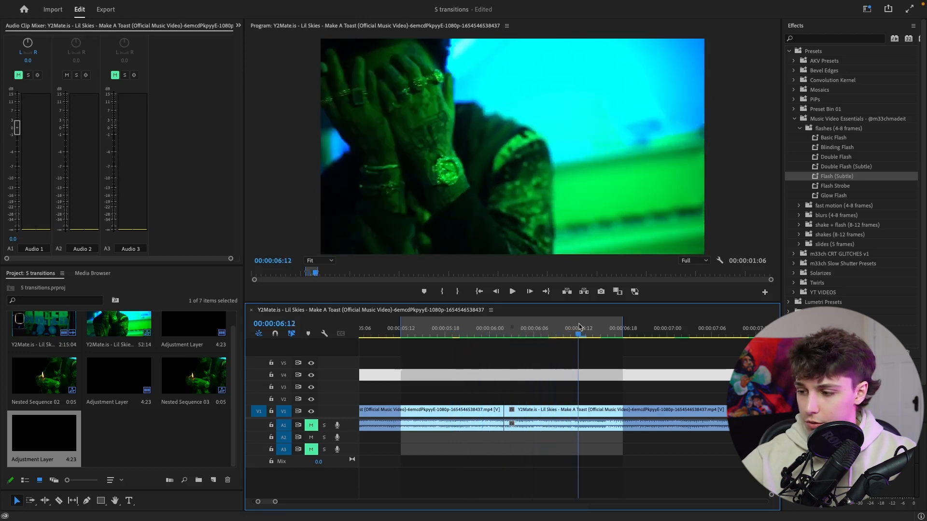
left_click_drag(579, 326, 505, 330)
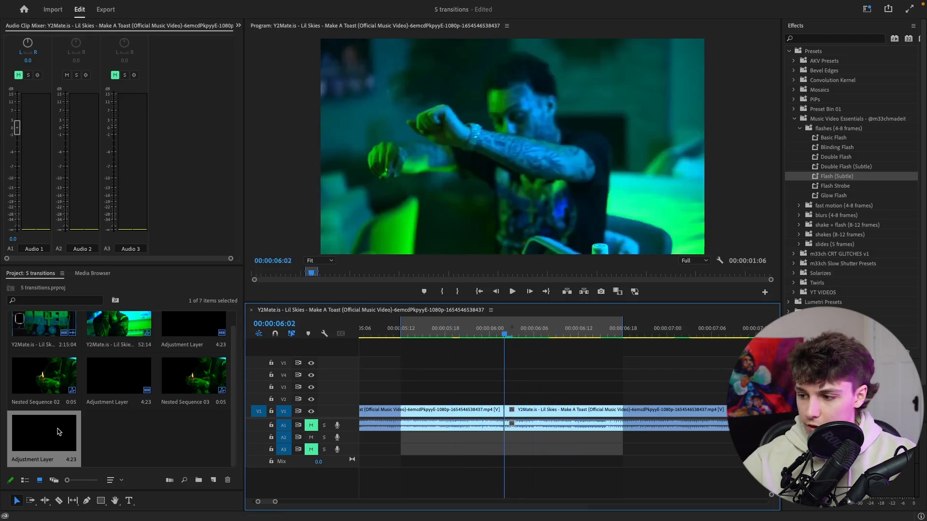
left_click_drag(48, 439, 464, 396)
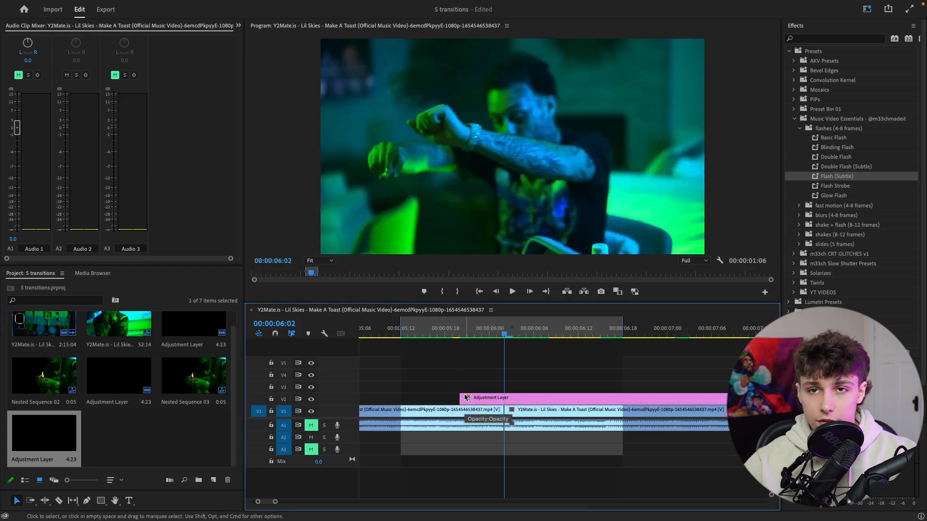
Set the adjustment layer to start three frames before the cut, at 00:00:05:23.
key("Left")
key("Left")
key("Left")
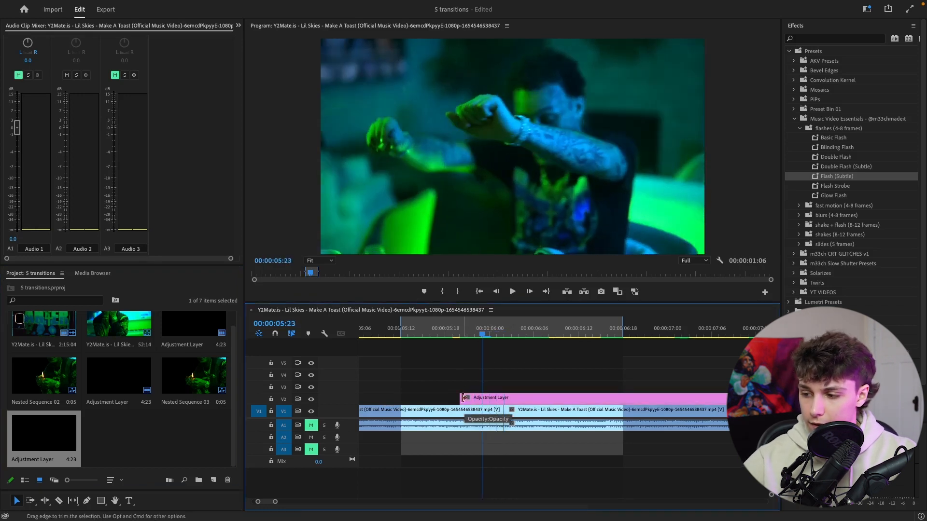
left_click_drag(461, 397, 477, 397)
Split the adjustment layer three frames after the cut, at 00:00:06:05, and delete the remainder.
key("Right")
key("Right")
key("Right")
key("Right")
key("Right")
key("Right")
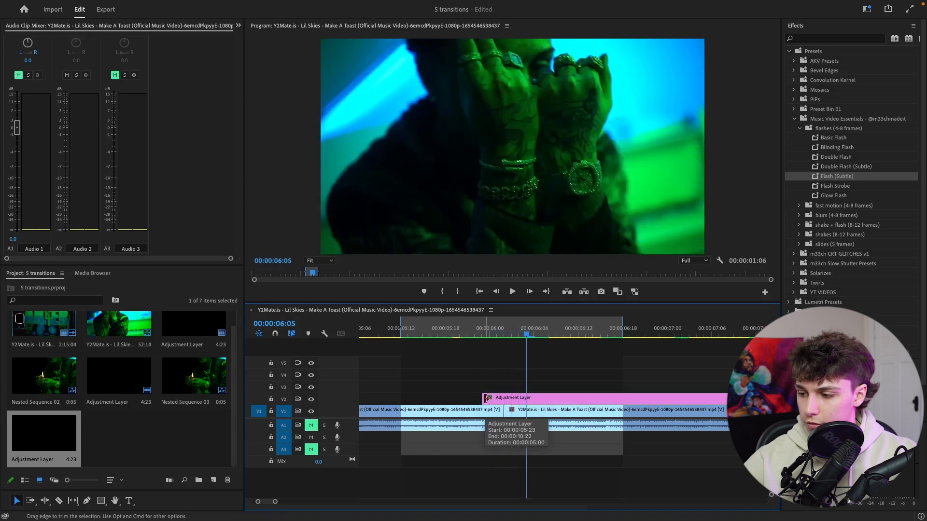
key("super+k")
left_click(553, 399)
key("Delete")
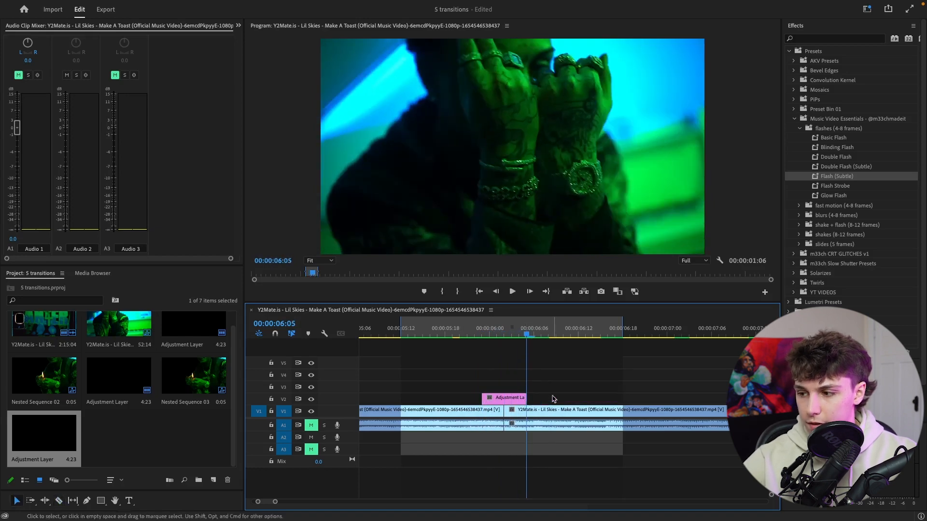
Return to the cut at 00:00:06:02 and apply the Directional Blur effect to the adjustment layer.
key("Left")
key("Left")
key("Left")
left_click(814, 40)
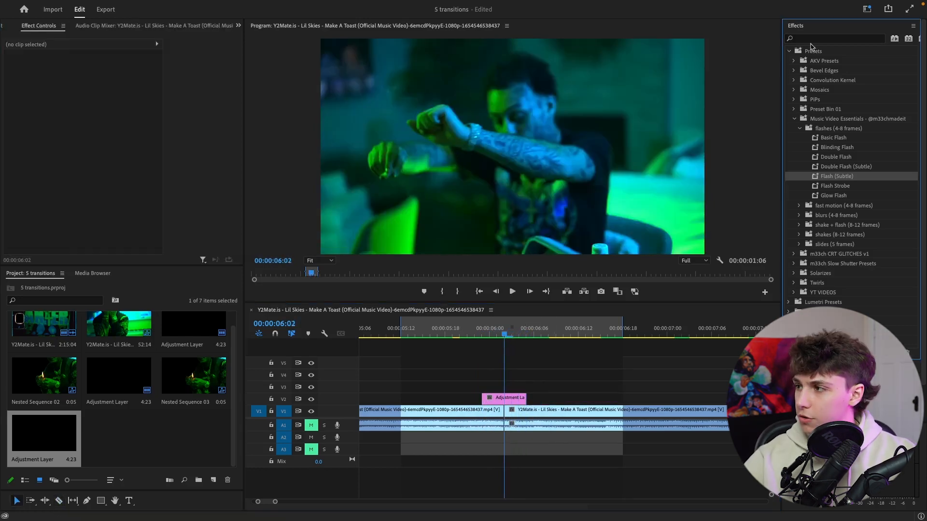
type("dir")
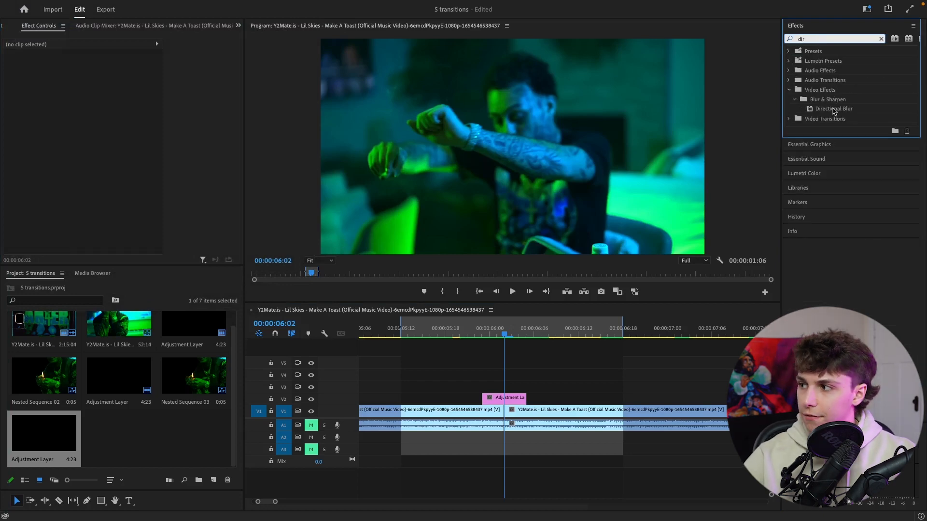
left_click_drag(834, 111, 506, 398)
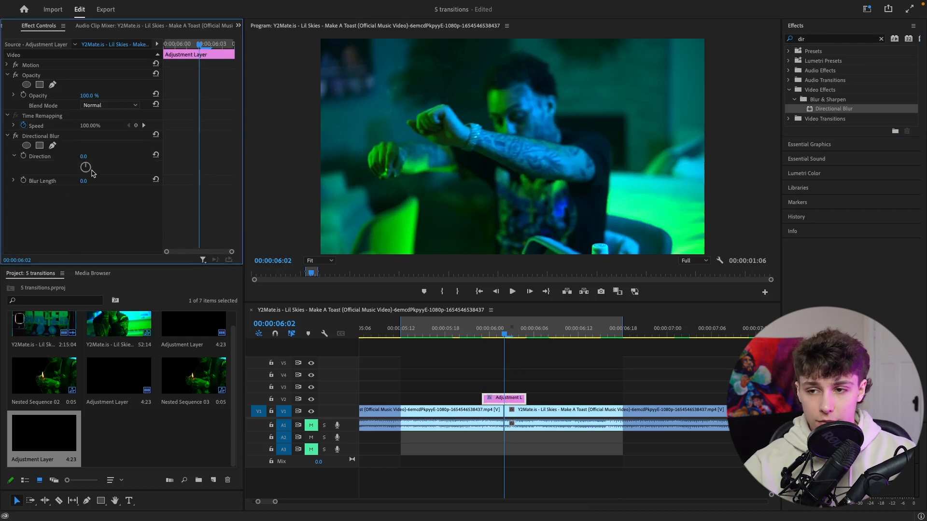
Set the Directional Blur's direction to -89.3° and keyframe its Blur Length at 46 on the cut at 00:00:06:02.
left_click_drag(88, 171, 84, 168)
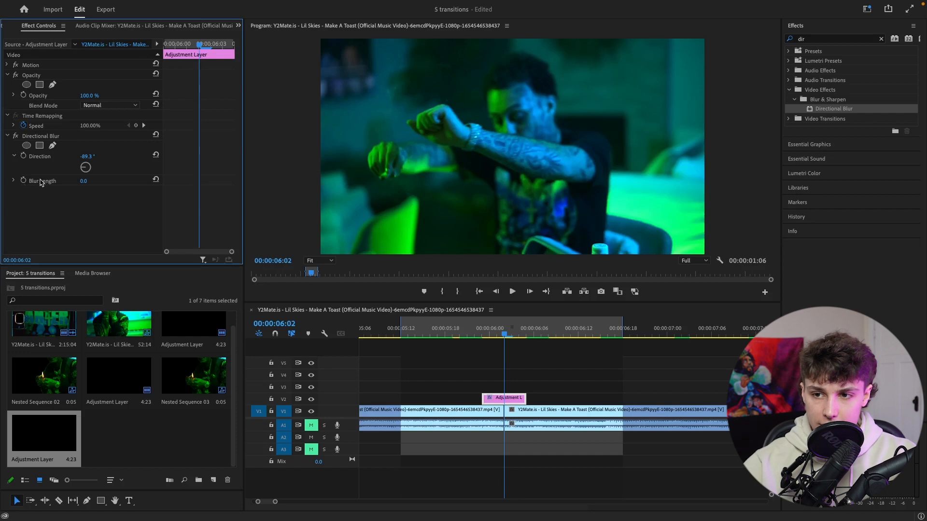
left_click(23, 181)
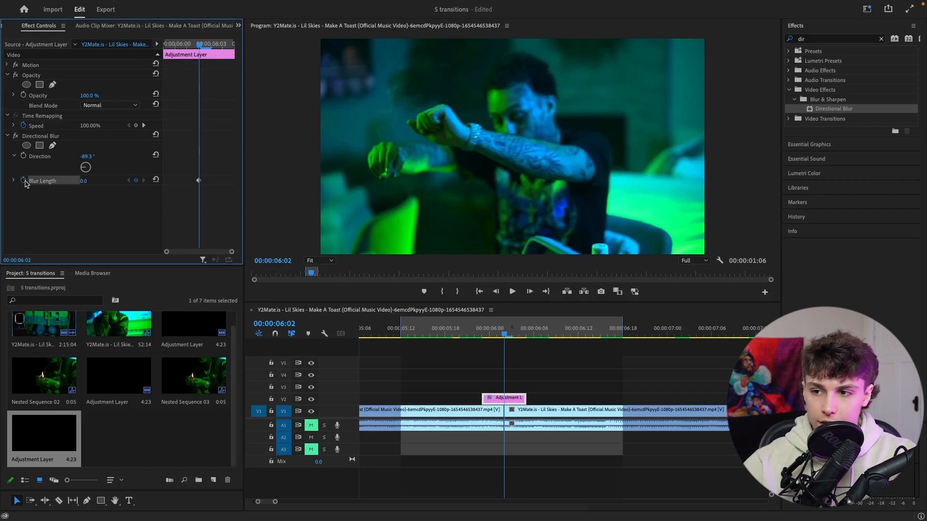
left_click_drag(80, 184, 102, 185)
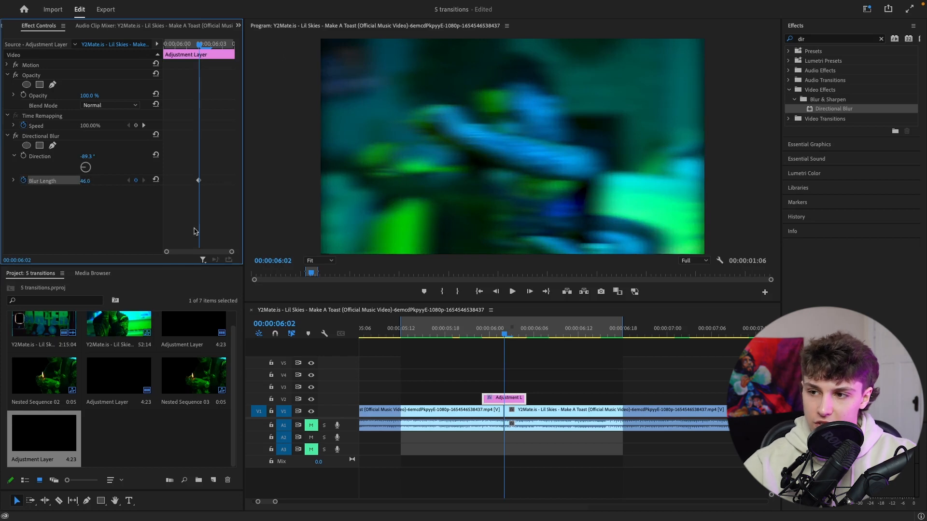
Add Blur Length keyframes of 0 at the adjustment layer's start, 00:00:05:23, and end, 00:00:06:05.
key("Left")
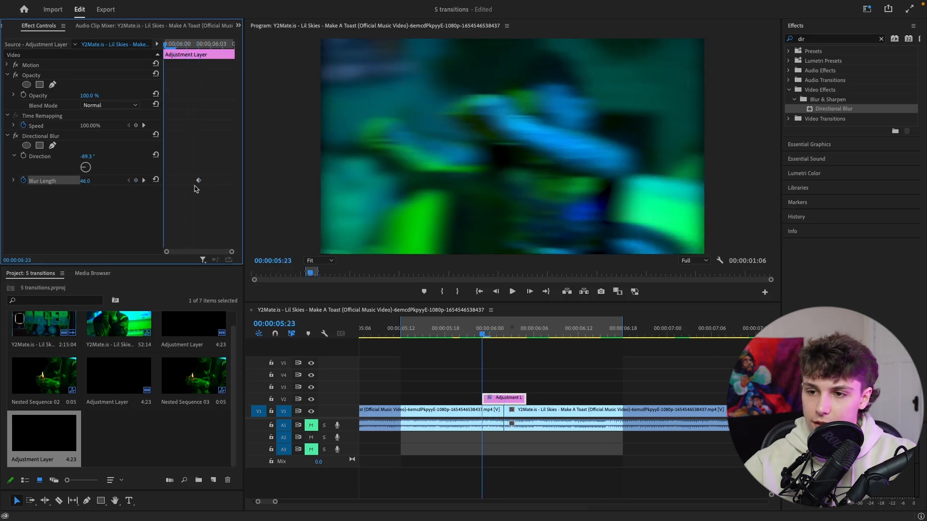
left_click(93, 178)
type("0")
key("Return")
key("Right")
key("Right")
key("Right")
key("Right")
key("Right")
key("Right")
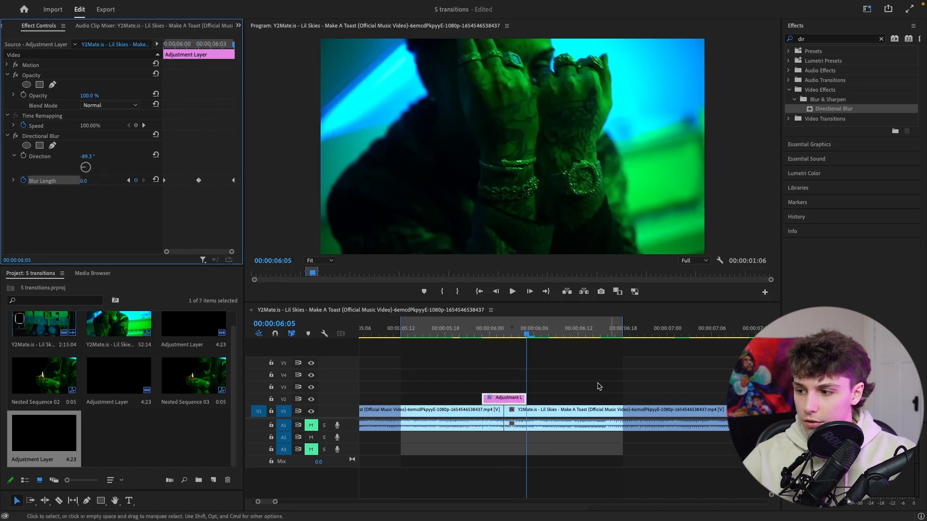
Play back the transition with the V2 track hidden and shown to compare the cut without and with the blur.
left_click(457, 329)
key("space")
left_click(457, 327)
key("space")
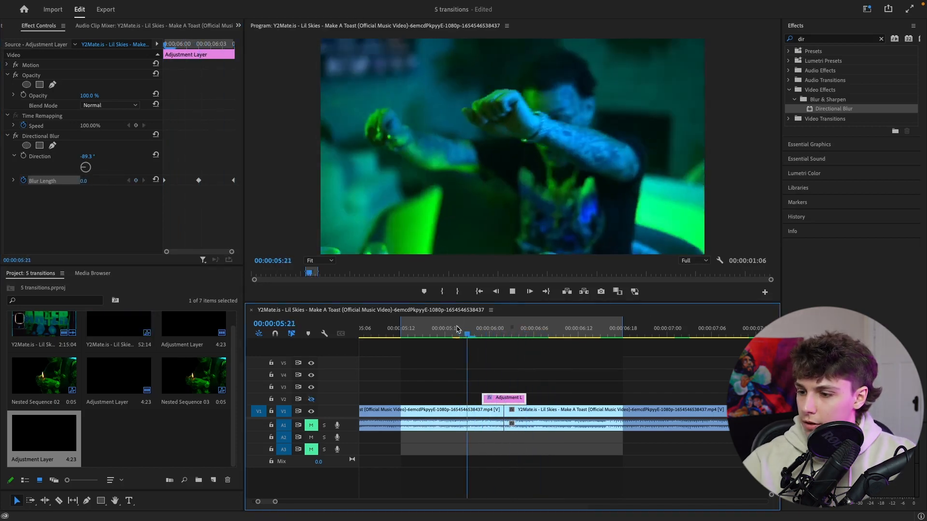
key("space")
left_click(311, 400)
left_click(442, 327)
key("space")
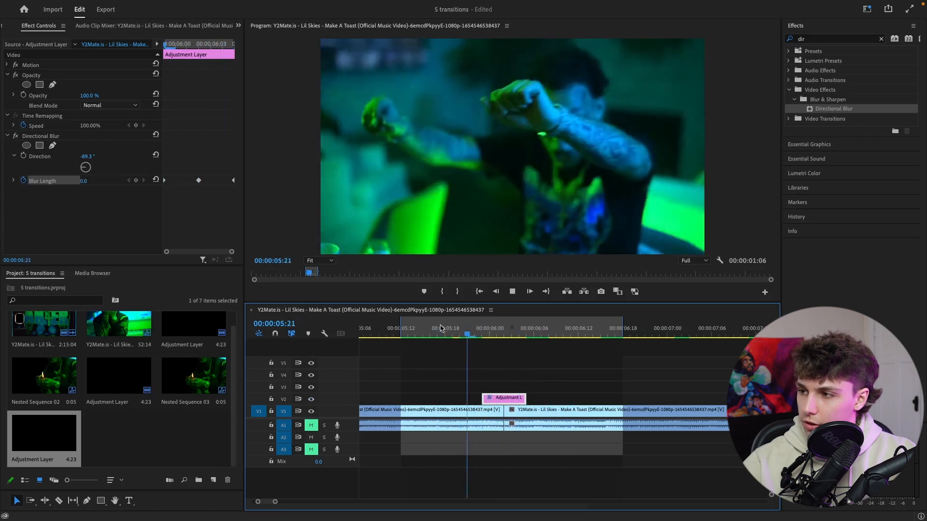
left_click(442, 327)
left_click(443, 328)
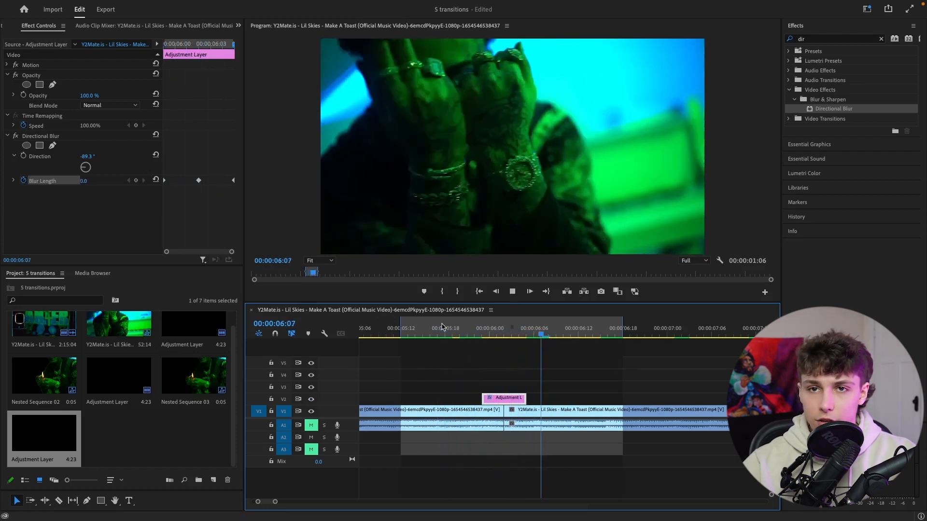
left_click(442, 327)
key("space")
Change the three Blur Length keyframes to Bezier interpolation and play back the transition.
left_click(506, 329)
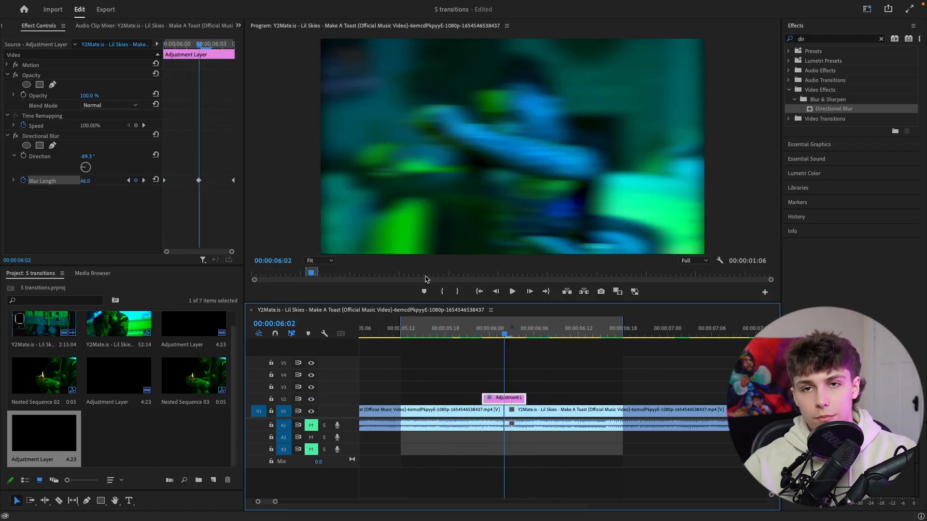
left_click(167, 181)
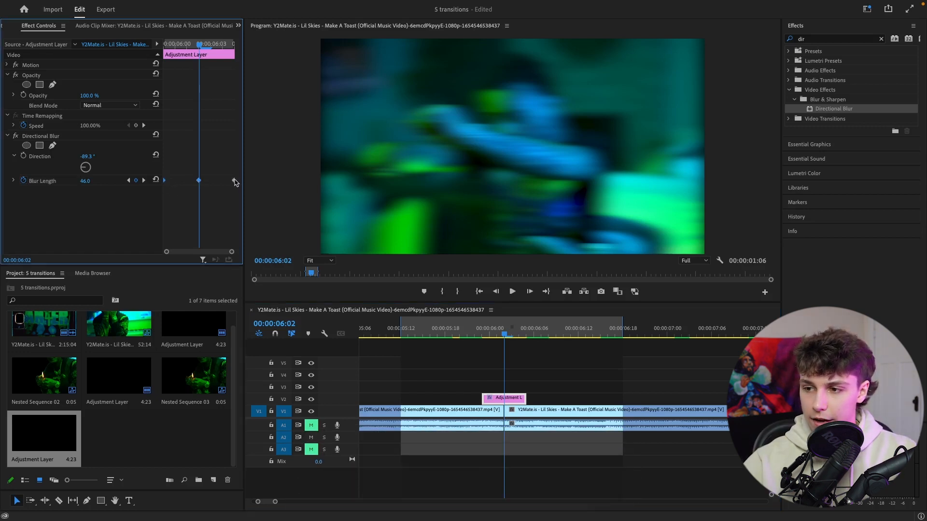
right_click(199, 181)
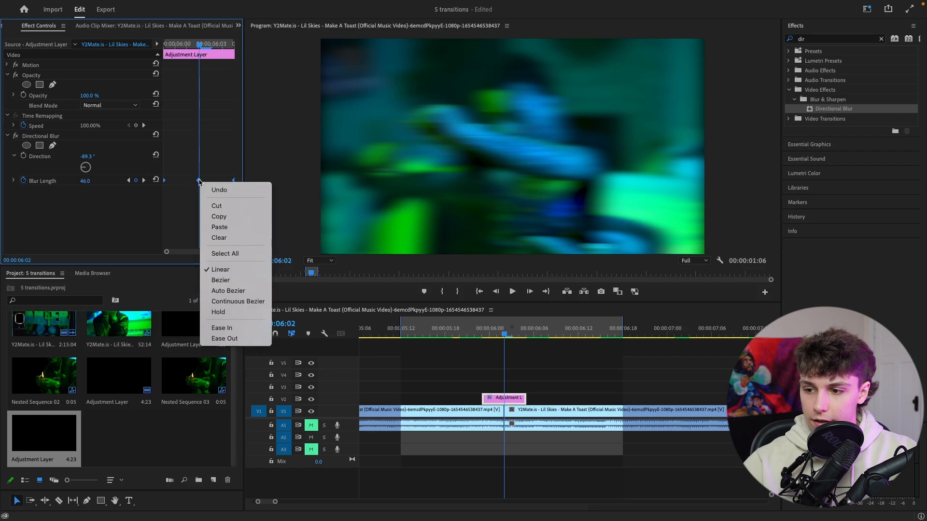
left_click(222, 280)
left_click(455, 327)
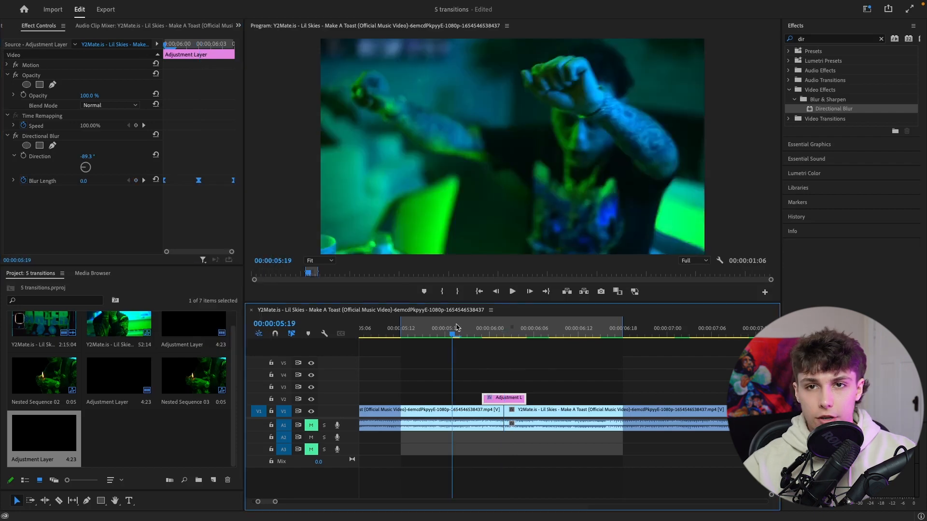
key("space")
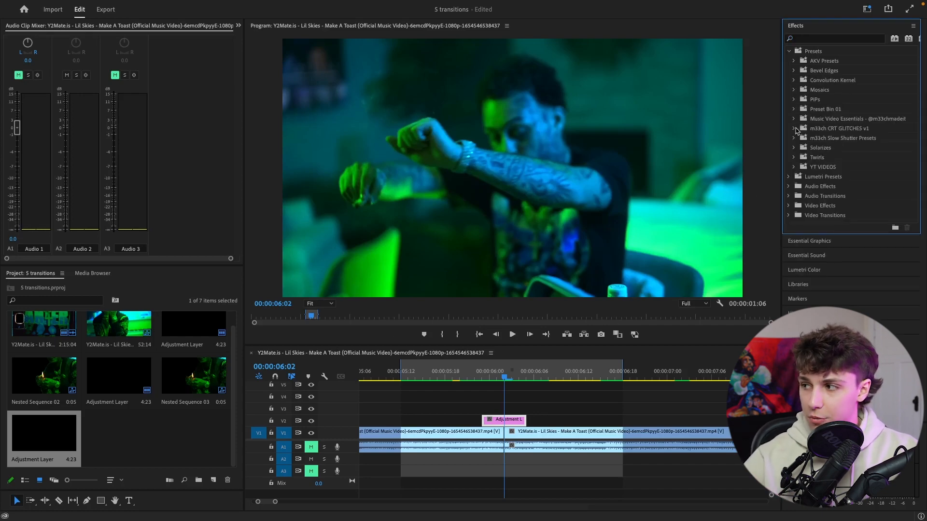
Apply the Glow Blur preset from the Music Video Essentials blurs folder to the adjustment layer and preview the transition.
left_click(793, 120)
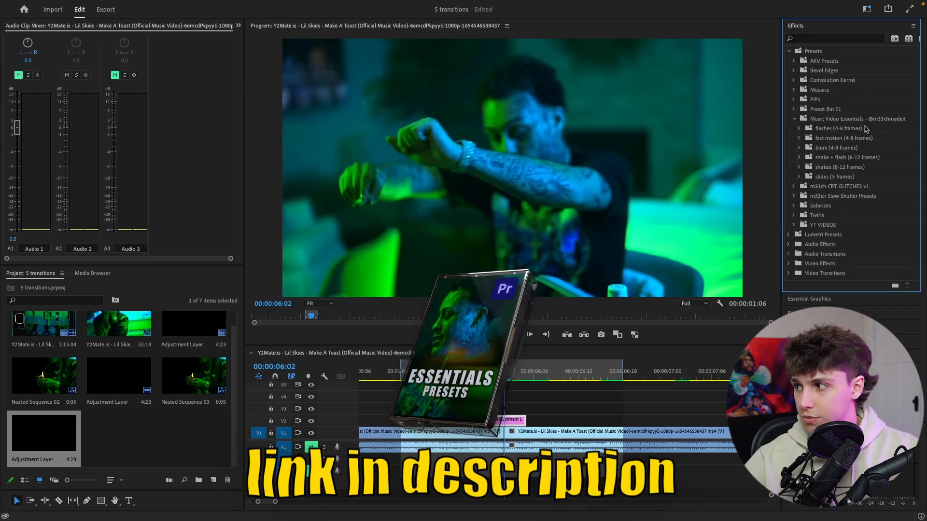
left_click(809, 149)
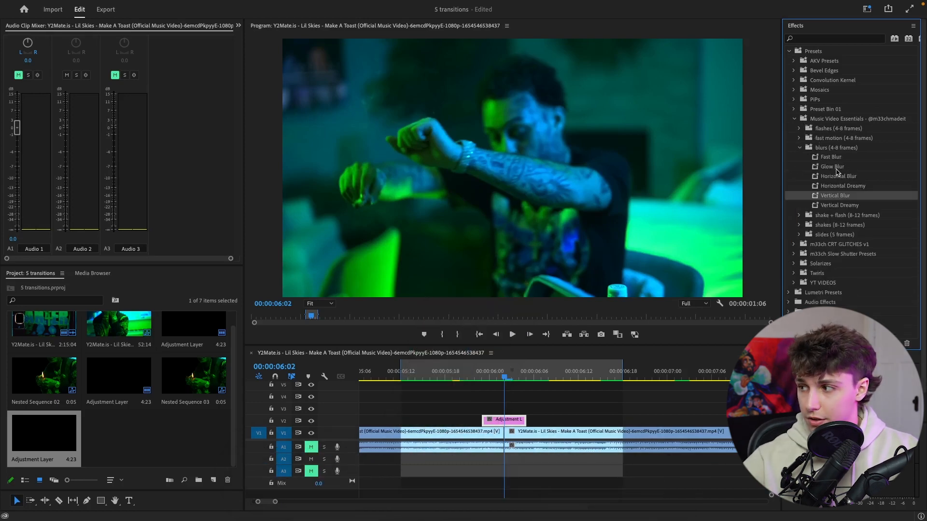
left_click(836, 167)
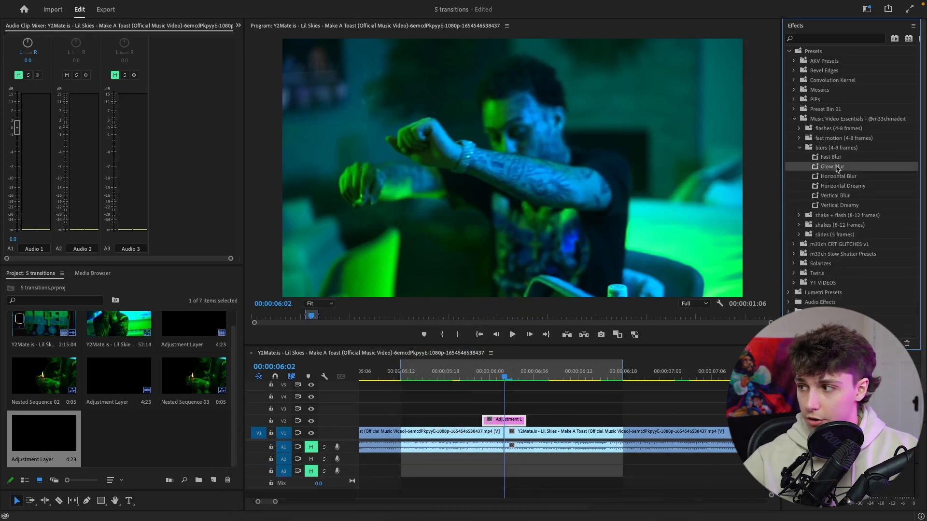
left_click_drag(814, 170, 504, 419)
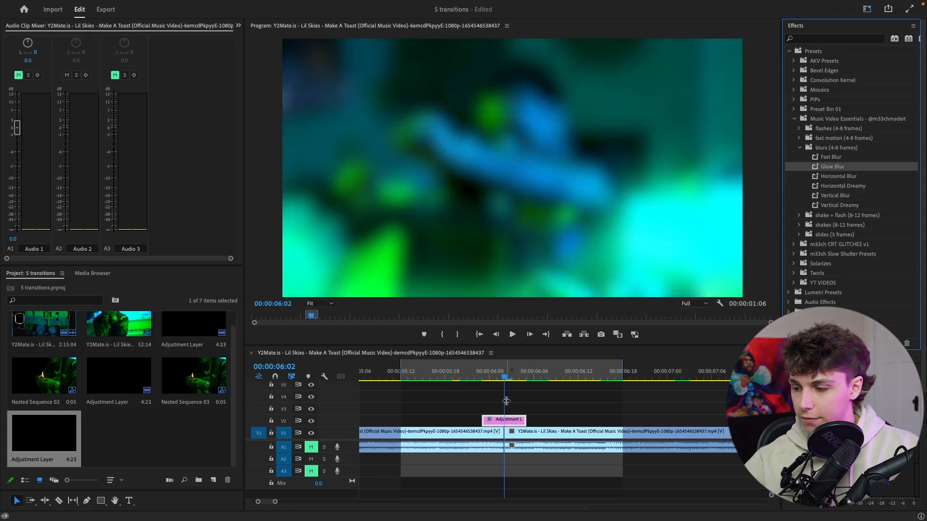
left_click(439, 374)
key("space")
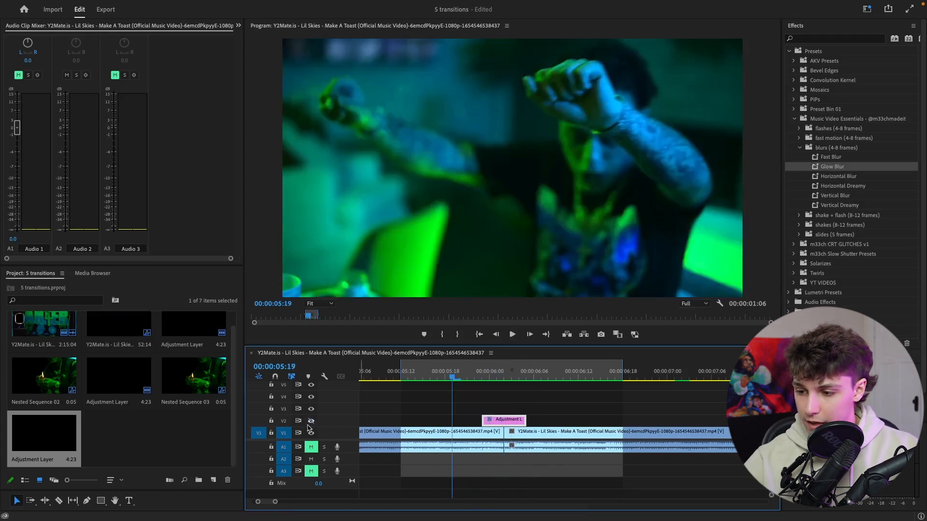
left_click(447, 373)
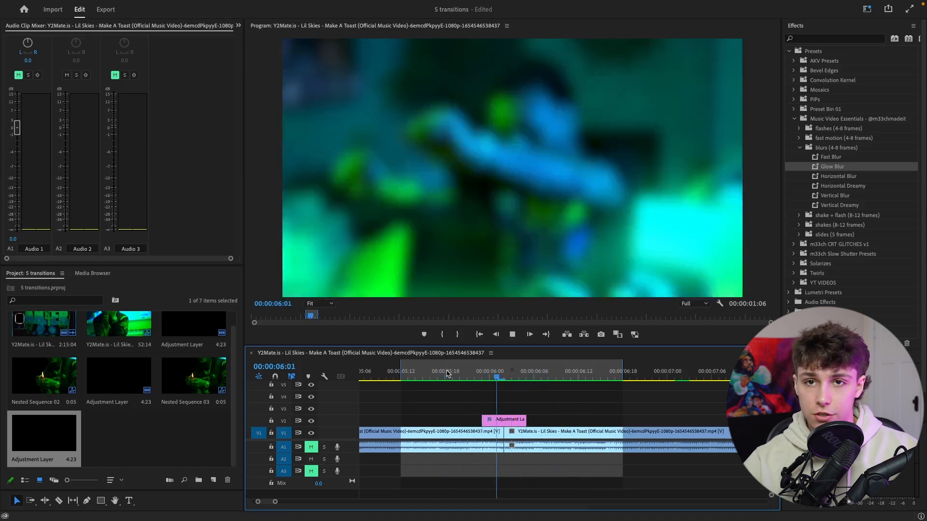
left_click(447, 374)
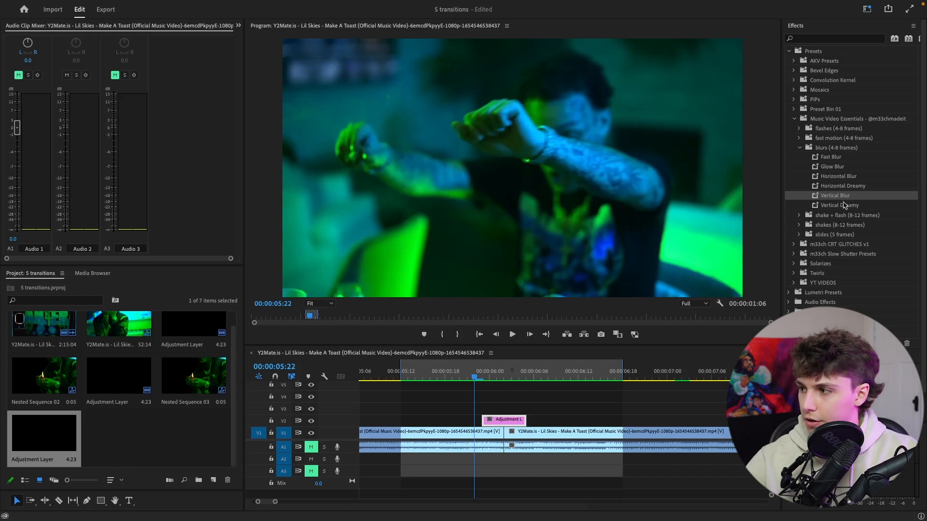
Apply the Vertical Blur preset to the adjustment layer and play back the transition.
left_click_drag(846, 201, 504, 421)
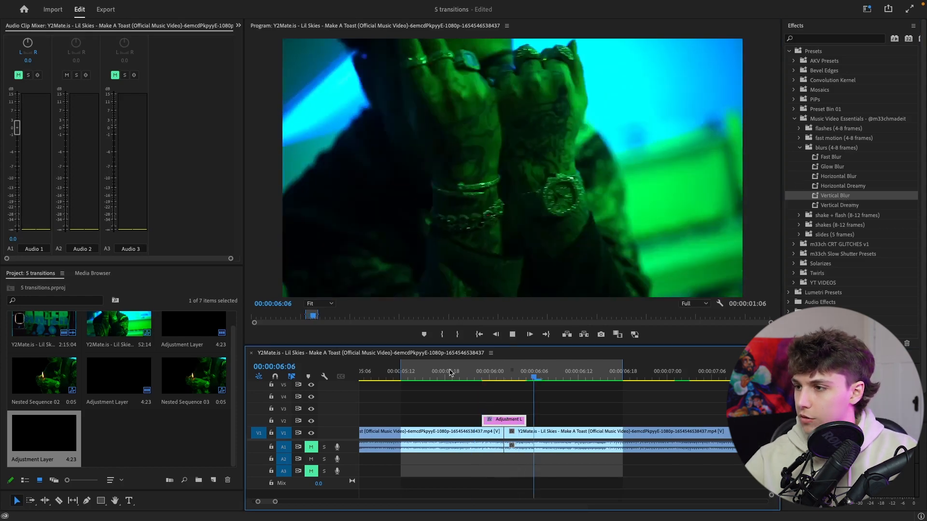
Play back the vertical blur cut and the finished mask-slide transition near 00:00:02:00 on the timeline.
left_click(449, 373)
key("space")
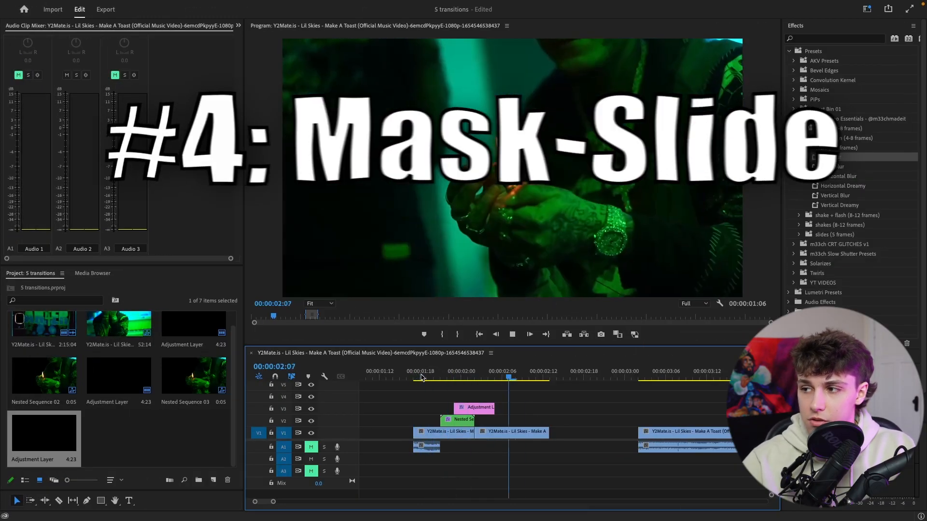
left_click(428, 376)
key("space")
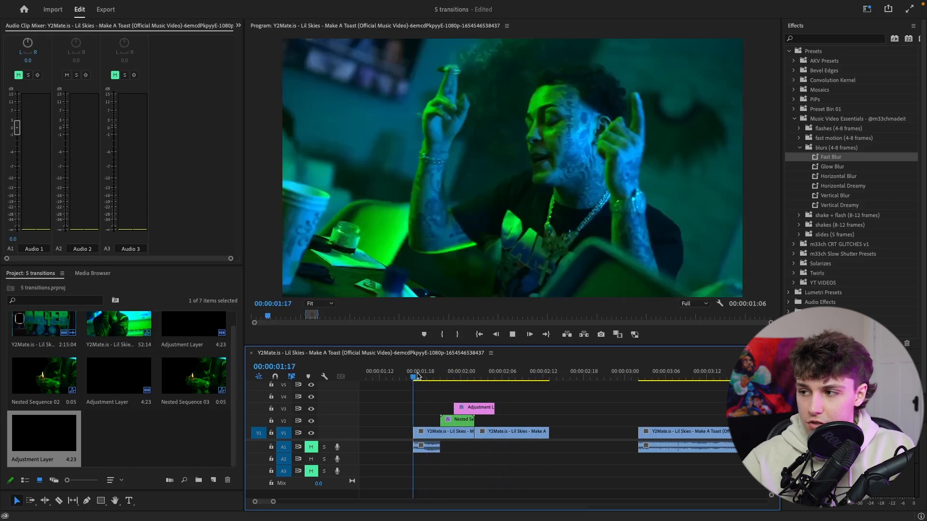
left_click(417, 377)
key("space")
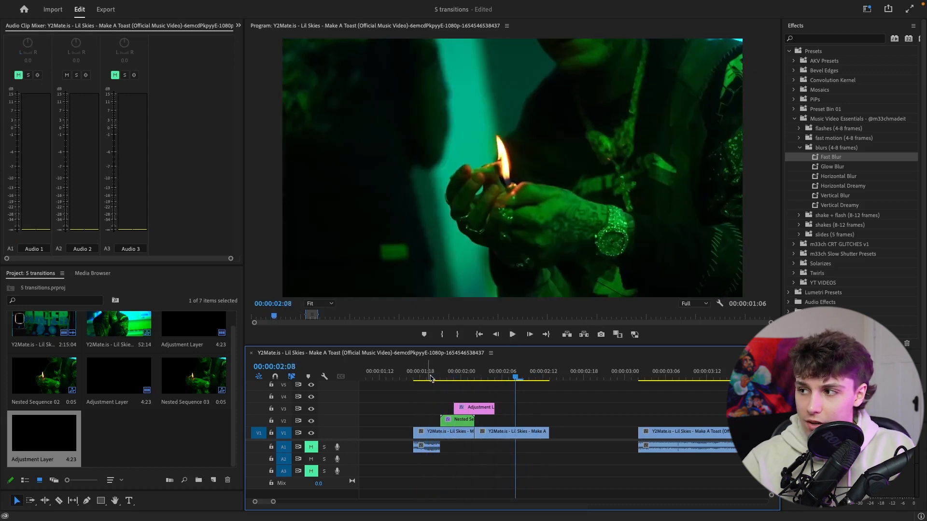
left_click(430, 378)
key("space")
key("space")
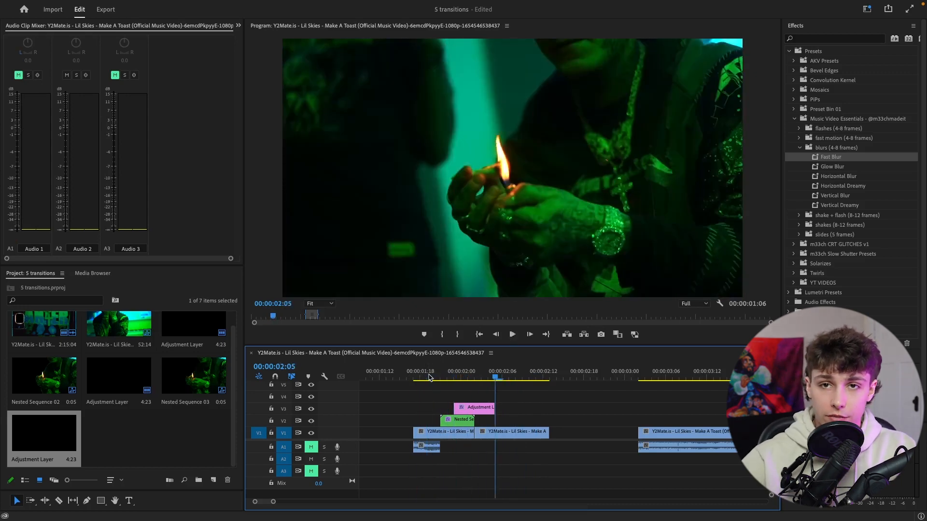
key("space")
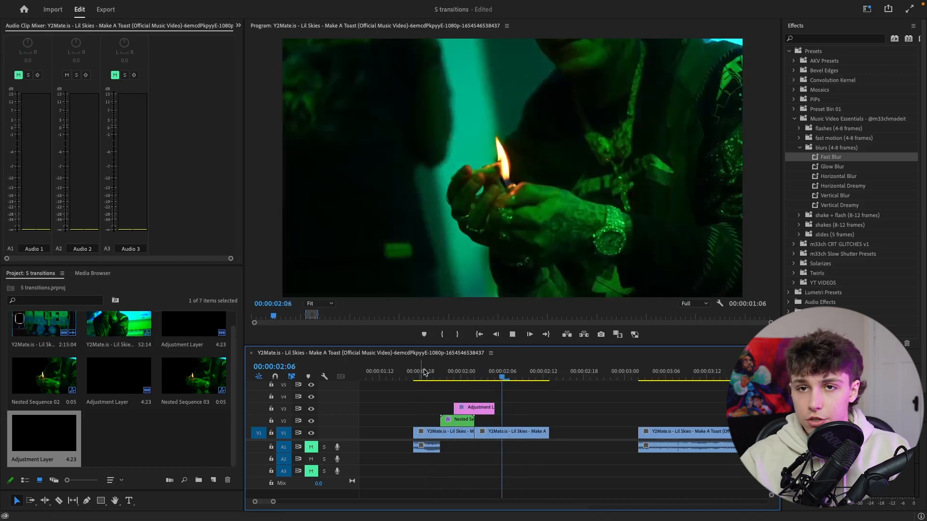
left_click(420, 376)
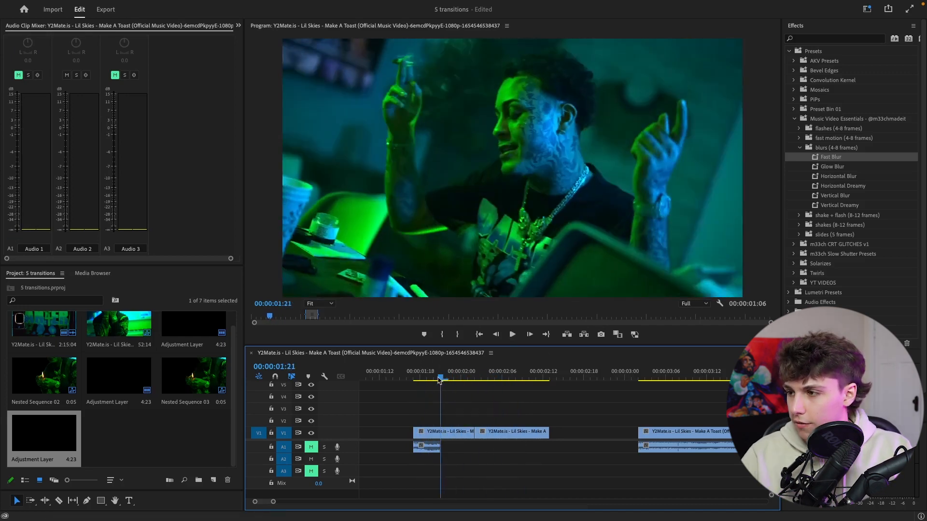
Duplicate the second V1 clip onto V2 at the 00:00:02:02 cut and add a frame hold to the copy.
left_click_drag(440, 377, 475, 378)
key("=")
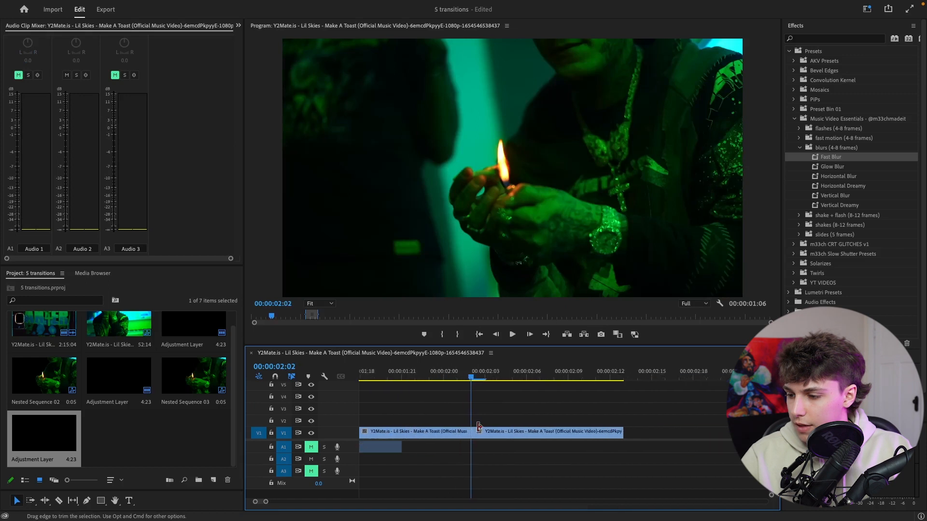
left_click(524, 434)
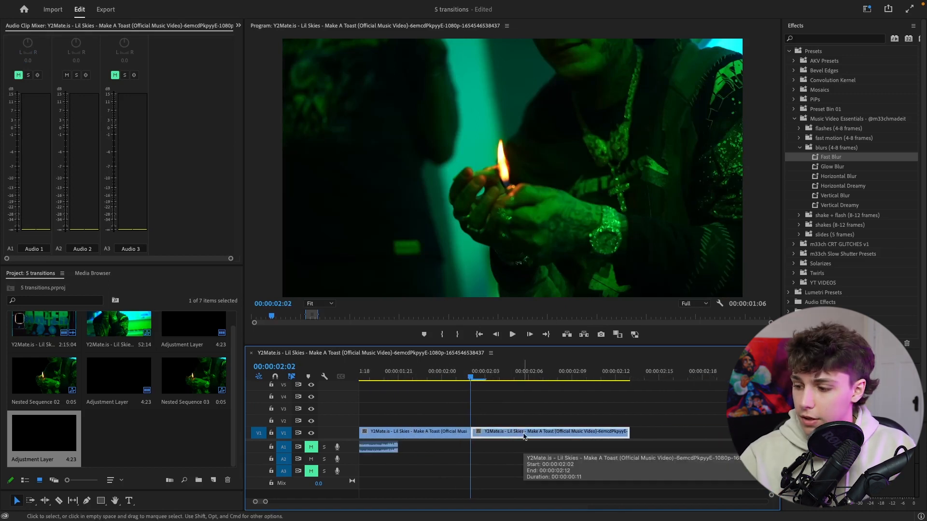
left_click_drag(524, 435, 521, 428)
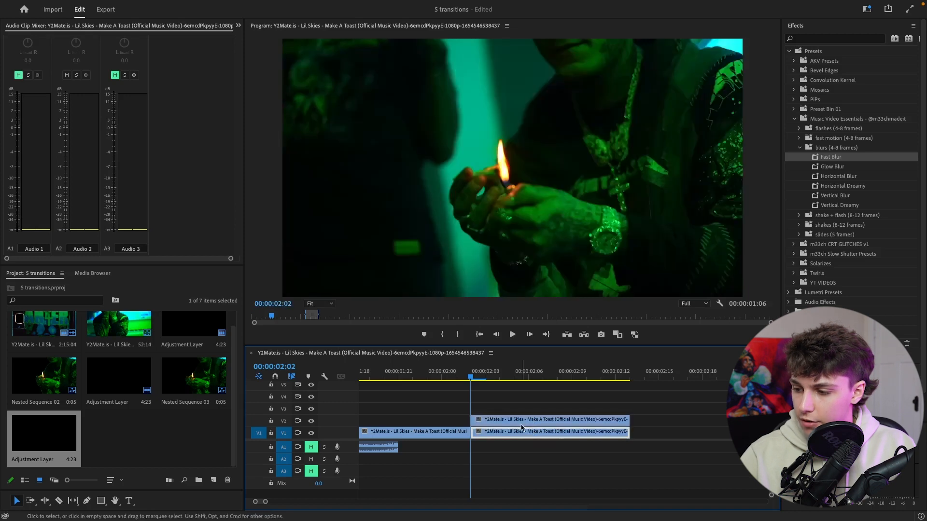
left_click(506, 423)
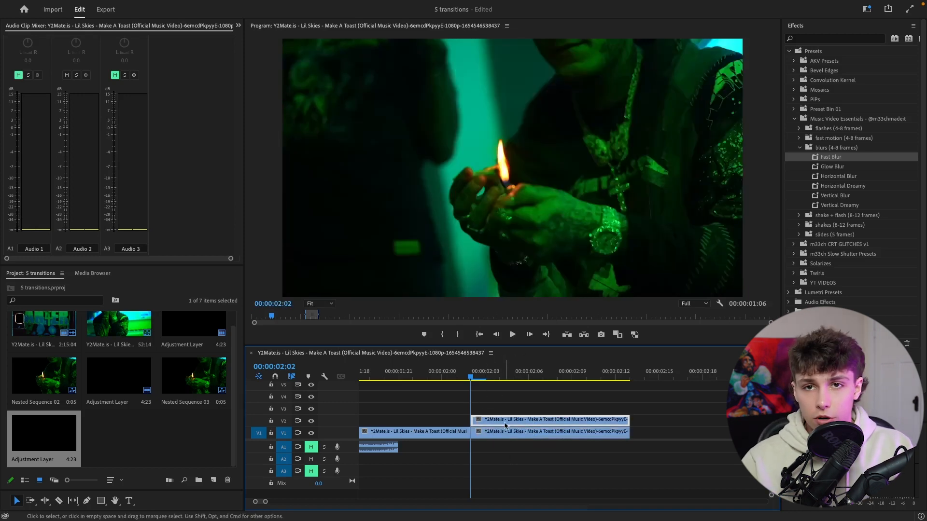
right_click(506, 424)
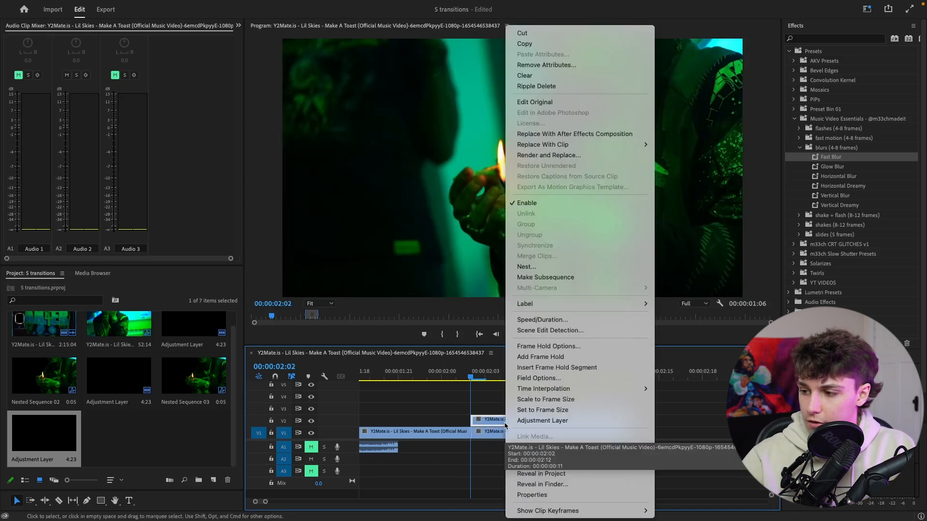
left_click(540, 356)
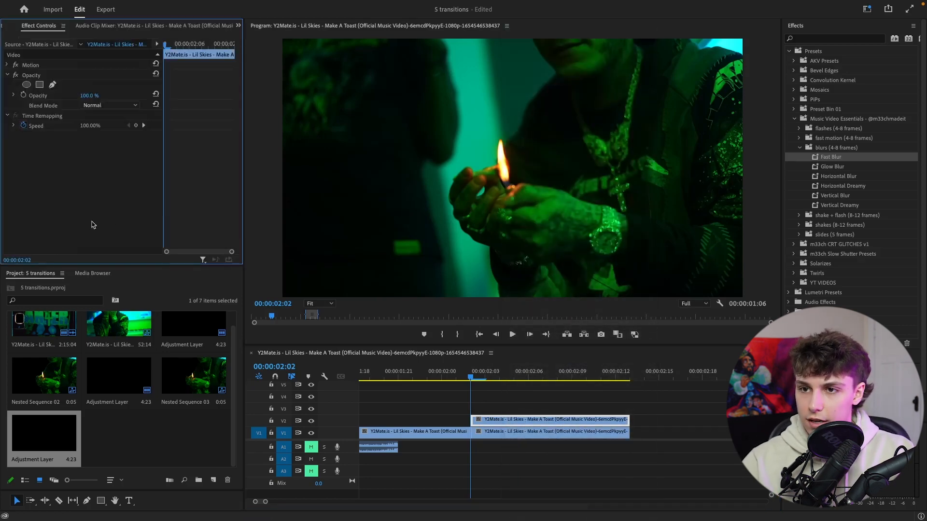
Draw a pen opacity mask on the V2 clip around the man holding the lighter, closing it beyond the frame edges.
left_click(53, 86)
left_click(500, 296)
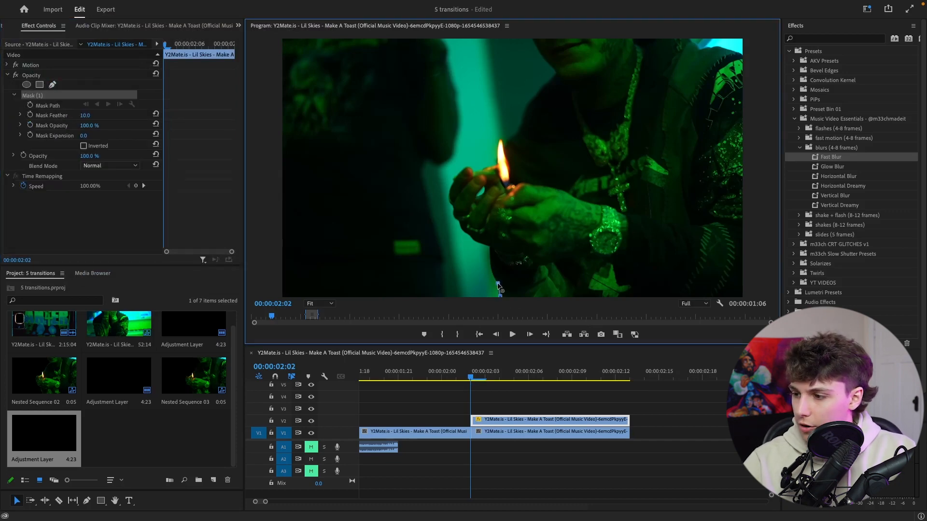
left_click(490, 248)
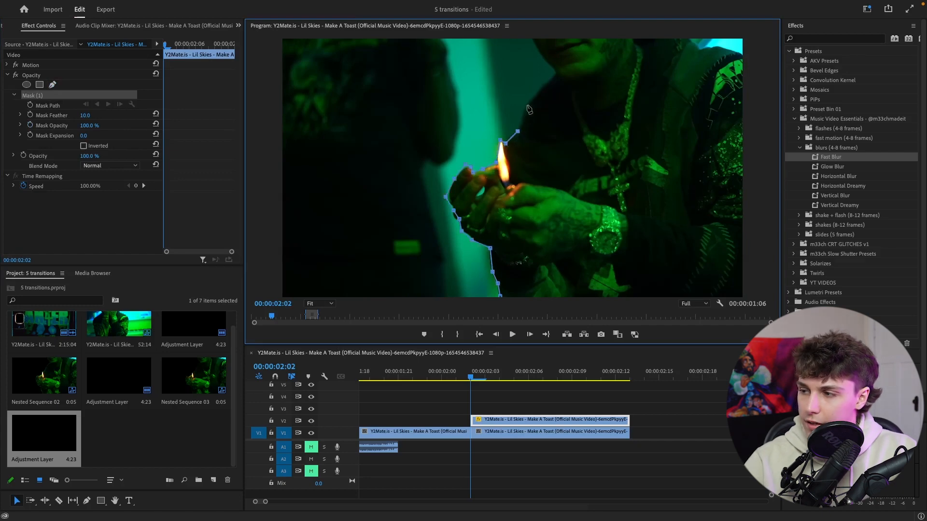
left_click(555, 76)
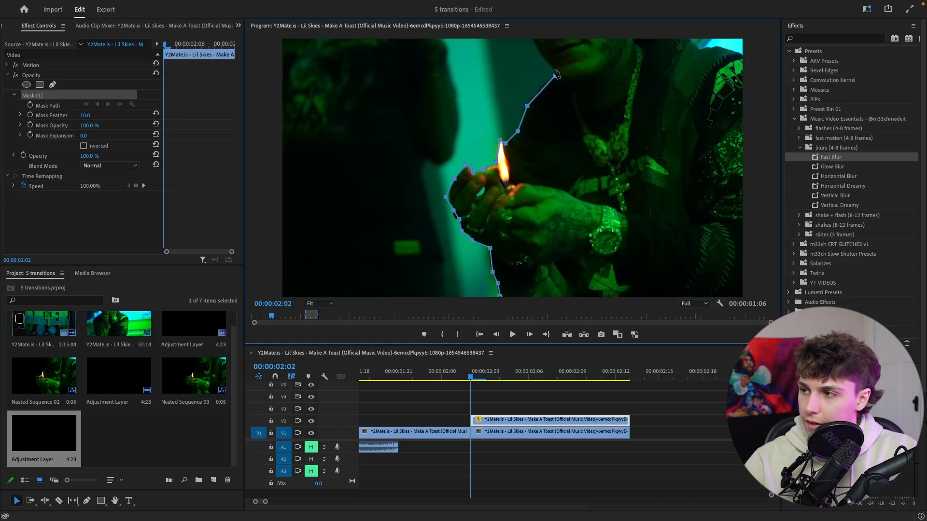
left_click(318, 303)
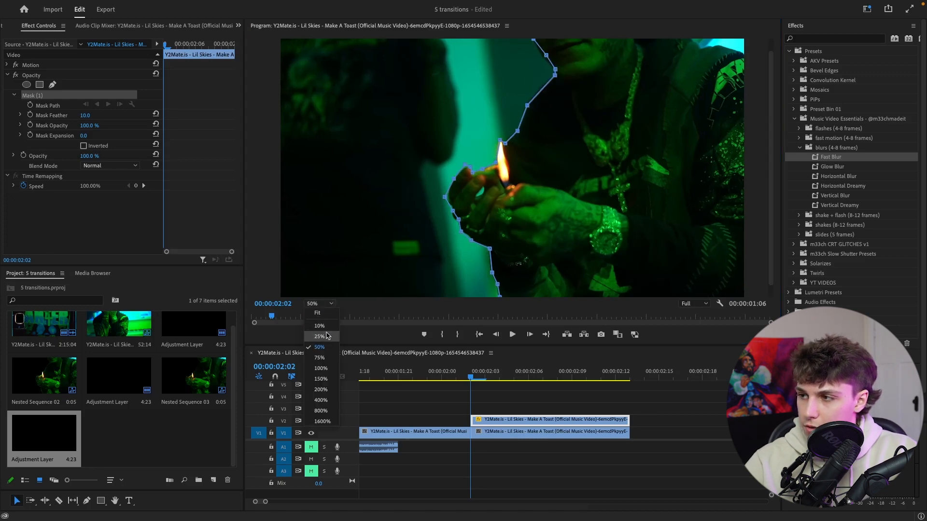
left_click(319, 336)
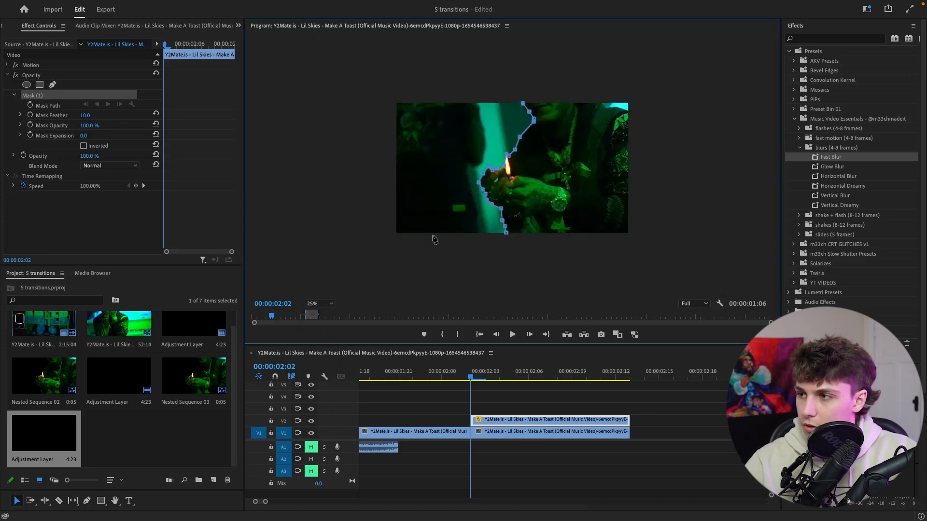
left_click(672, 76)
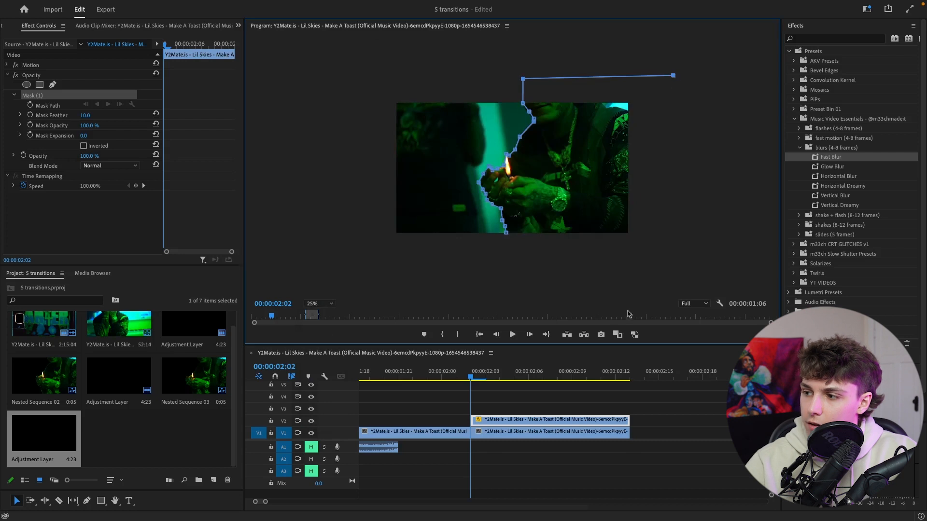
left_click(661, 266)
left_click(502, 267)
left_click(507, 234)
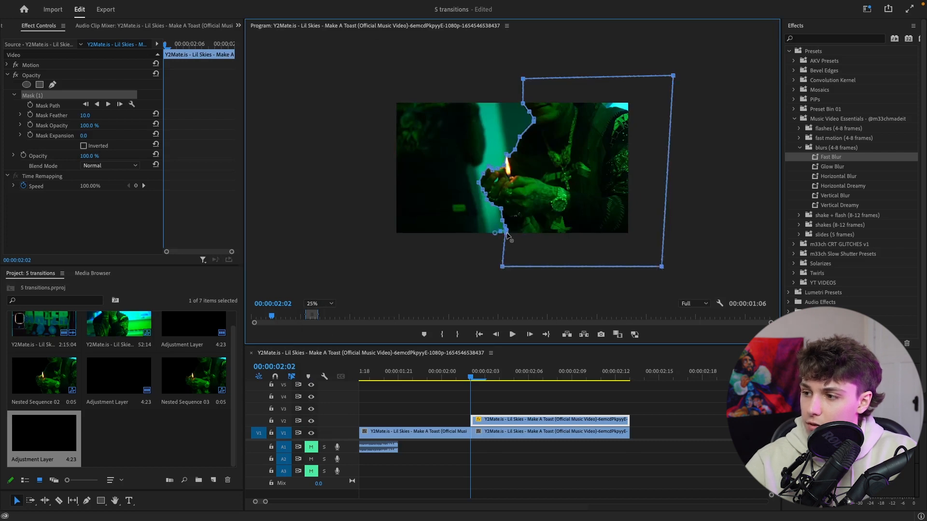
left_click(478, 400)
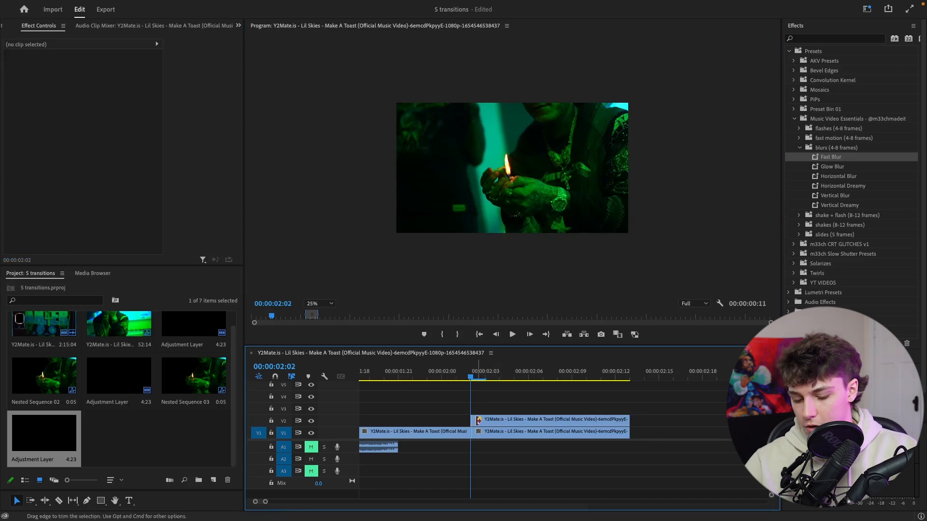
Move the masked V2 clip five frames earlier so it starts at 00:00:01:21.
key("Left")
key("Left")
key("Left")
key("Left")
key("Left")
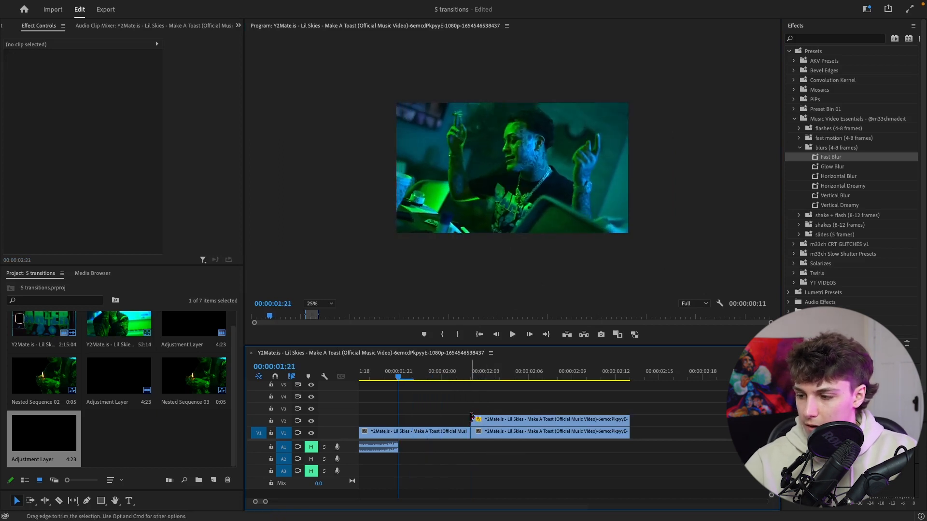
left_click_drag(472, 419, 399, 419)
Cut the masked V2 clip at the V1 edit point and delete the part after the cut.
key("c")
left_click(471, 419)
key("v")
left_click(492, 420)
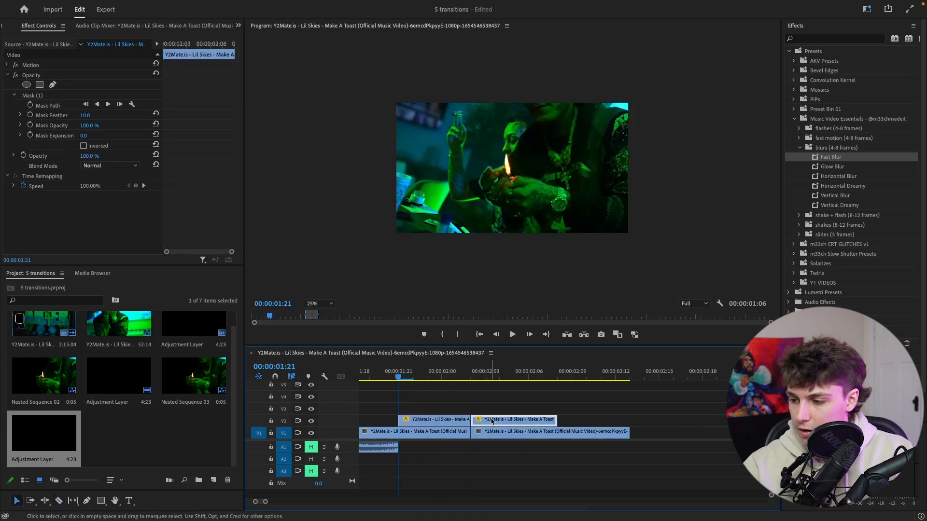
key("Delete")
Set the V2 clip's Mask Feather to 23 and Mask Expansion to -17.
left_click(426, 419)
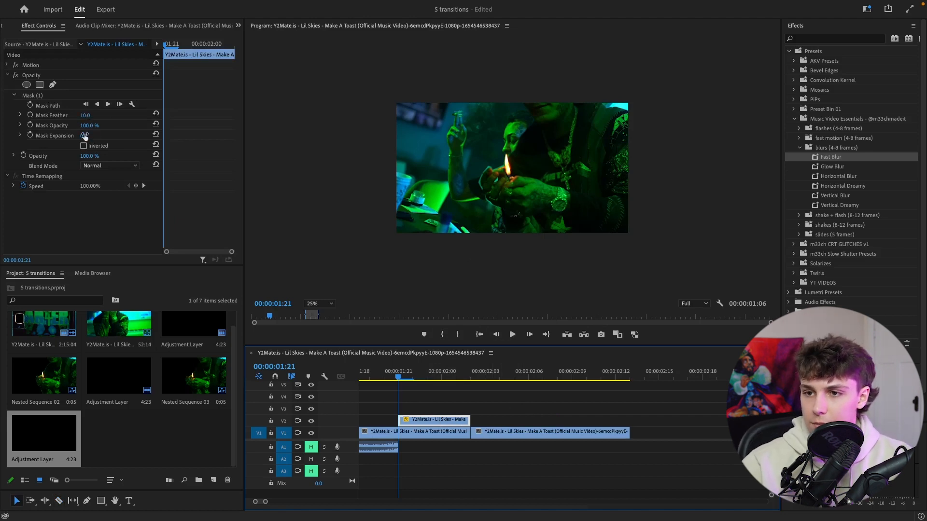
left_click_drag(85, 137, 85, 137)
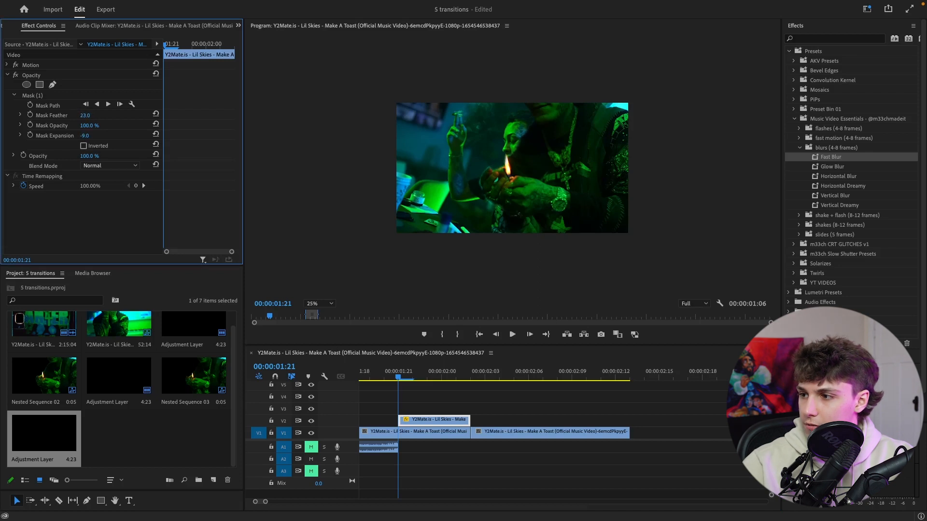
left_click_drag(86, 137, 82, 137)
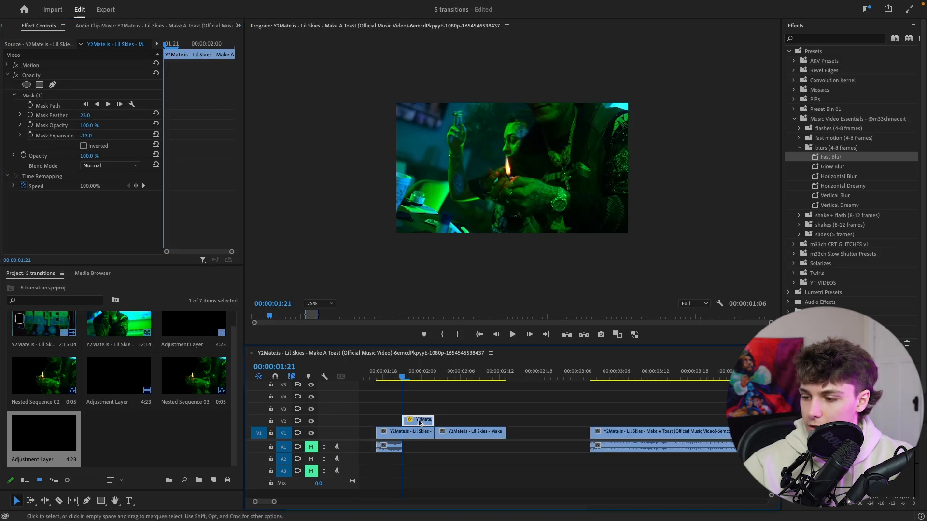
Nest the masked V2 clip under the default sequence name.
right_click(419, 422)
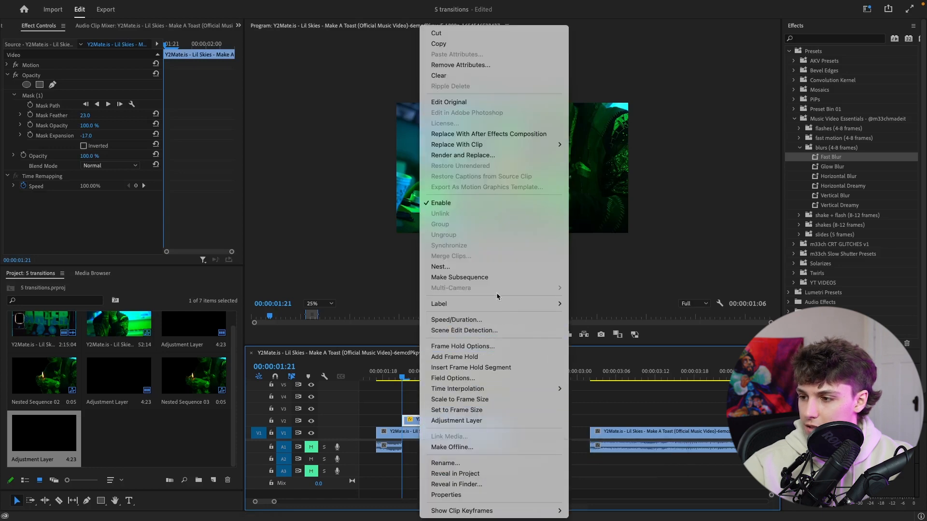
left_click(505, 267)
left_click(483, 284)
Find the Transform video effect and apply it to the nested sequence on V2.
left_click(841, 38)
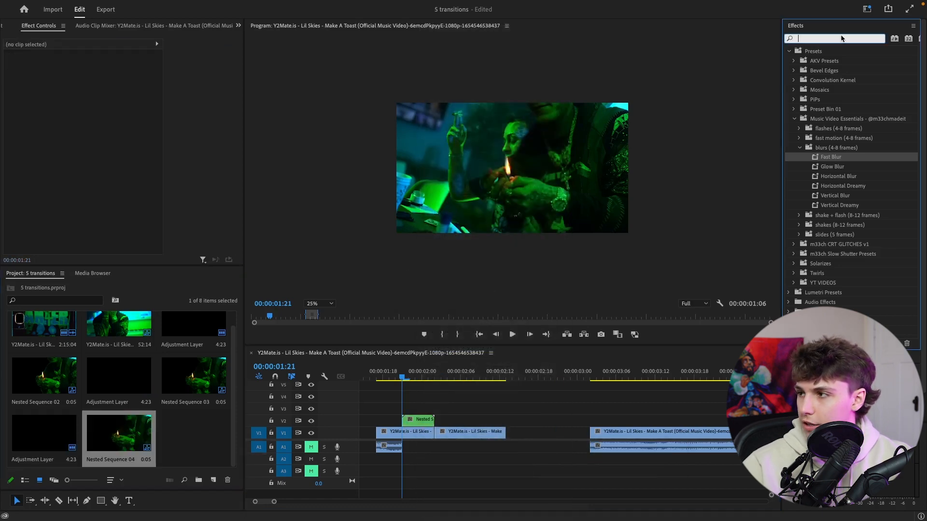
type("transform")
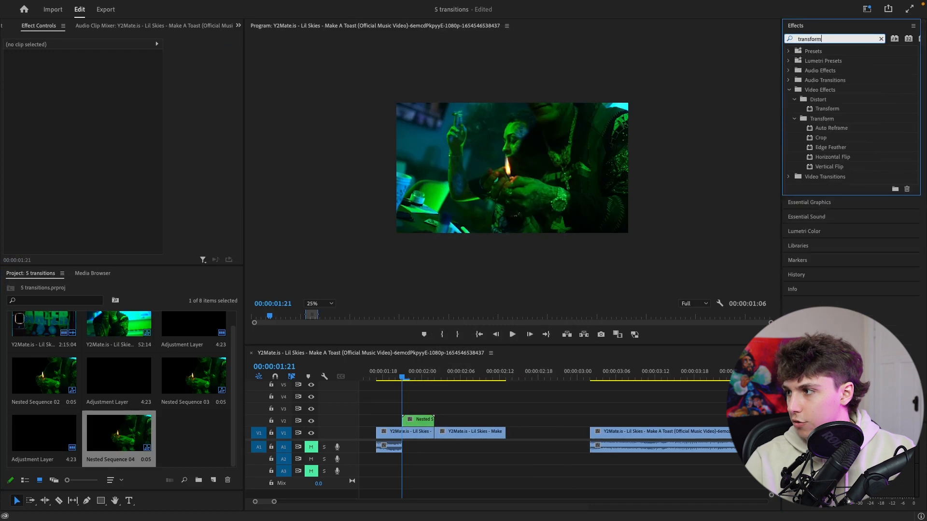
left_click_drag(829, 112, 418, 420)
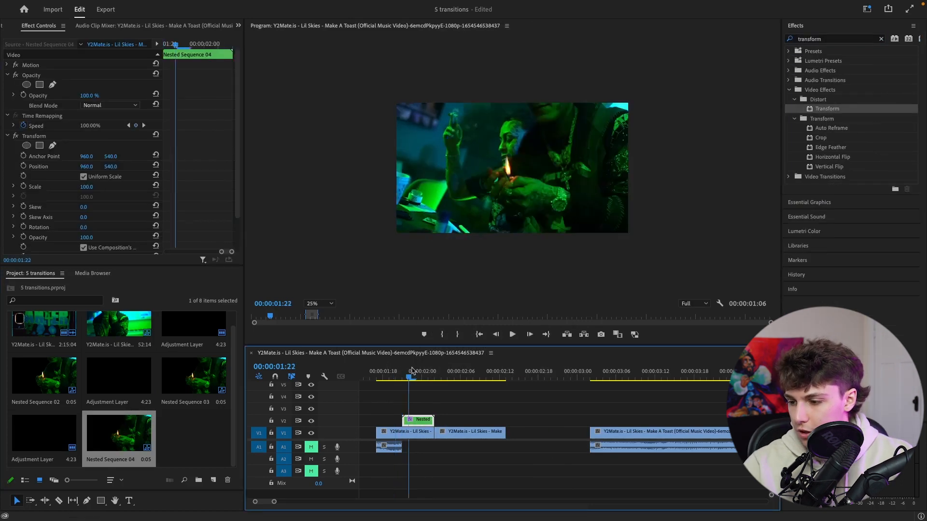
Keyframe the Transform Position at 960, 540 on 00:00:02:02 and offset its X value to 2233 at 00:00:01:21.
left_click(435, 376)
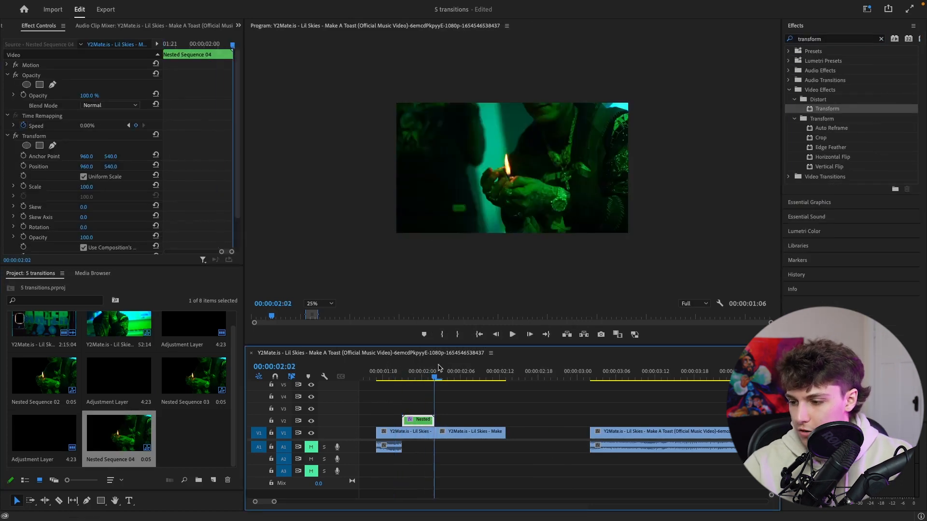
left_click(23, 166)
left_click_drag(232, 45, 145, 42)
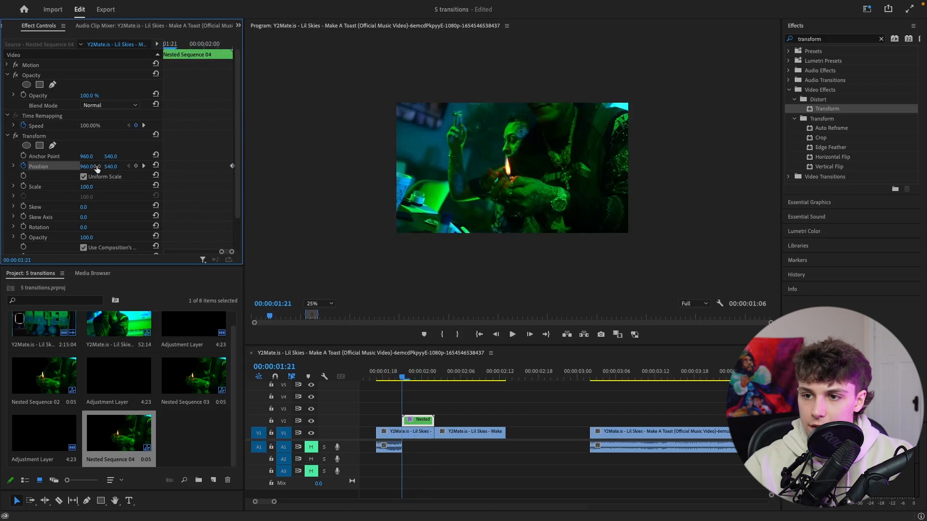
Play back the mask-slide transition from just before the nested clip.
key("space")
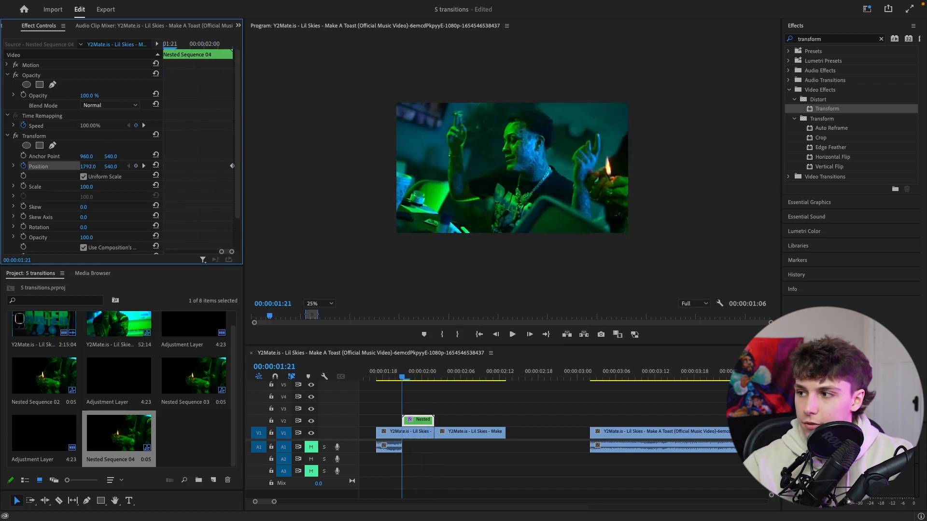
left_click(395, 374)
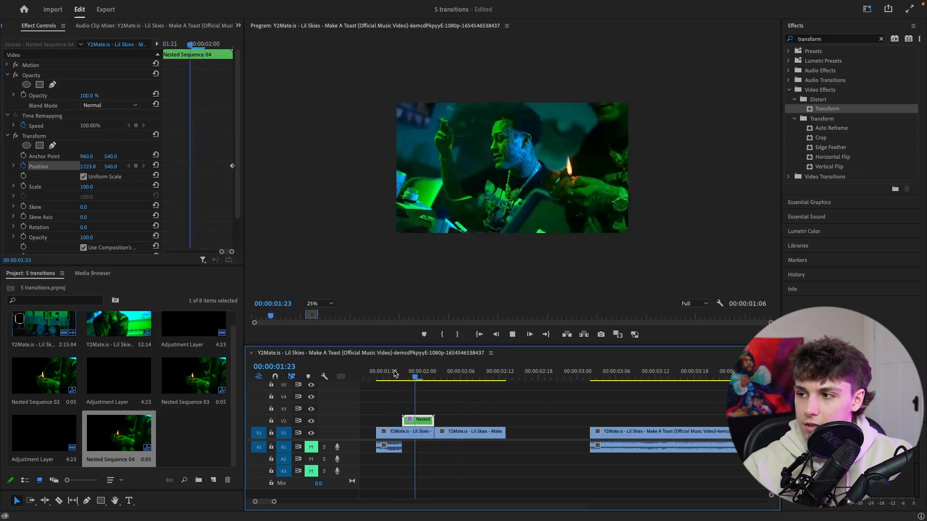
key("space")
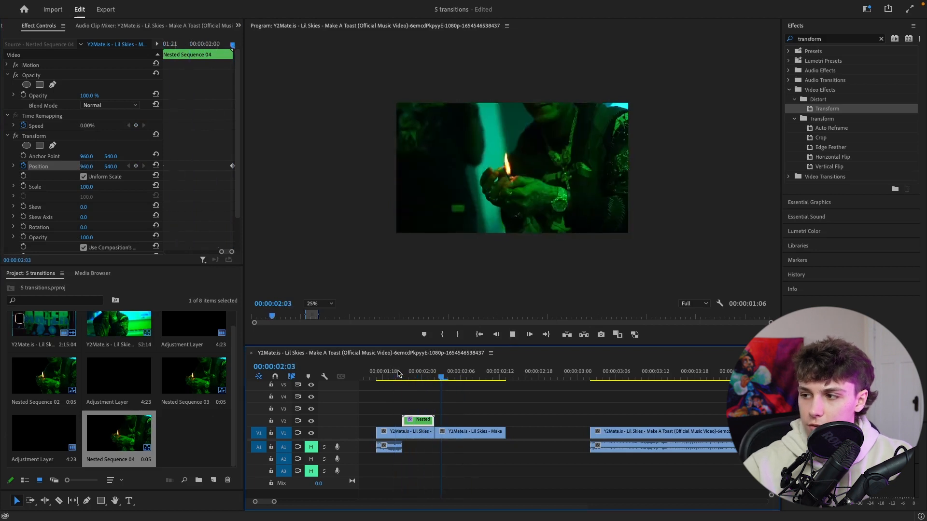
key("space")
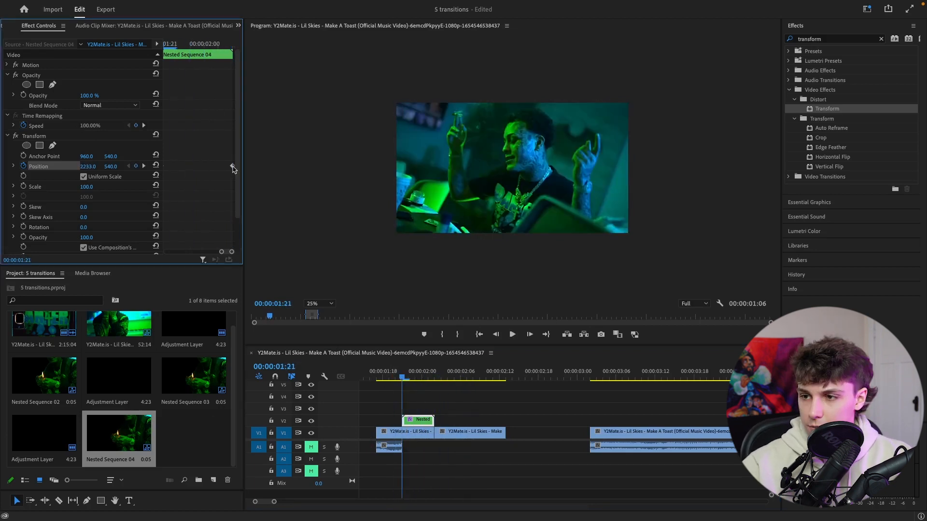
Set the temporal interpolation of the nested sequence's Transform Position keyframes to Bezier.
right_click(164, 170)
mouse_move(215, 258)
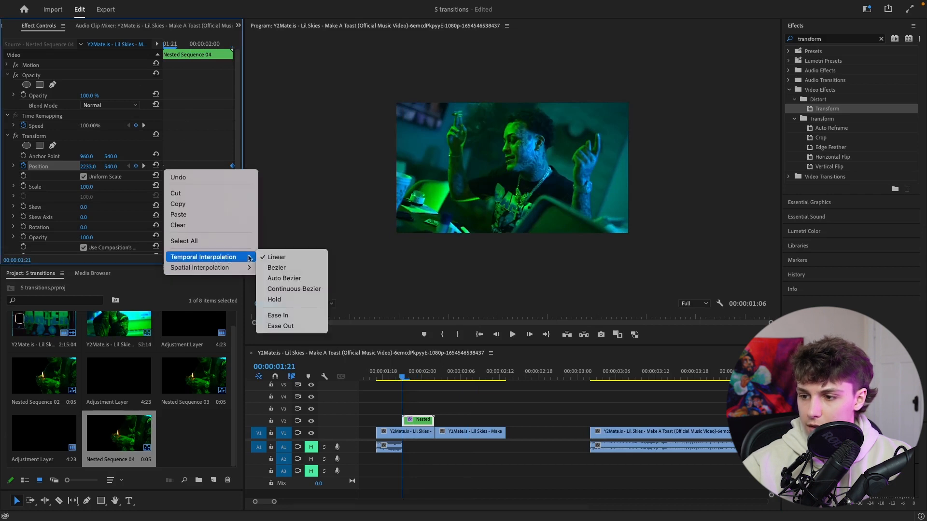
left_click(290, 270)
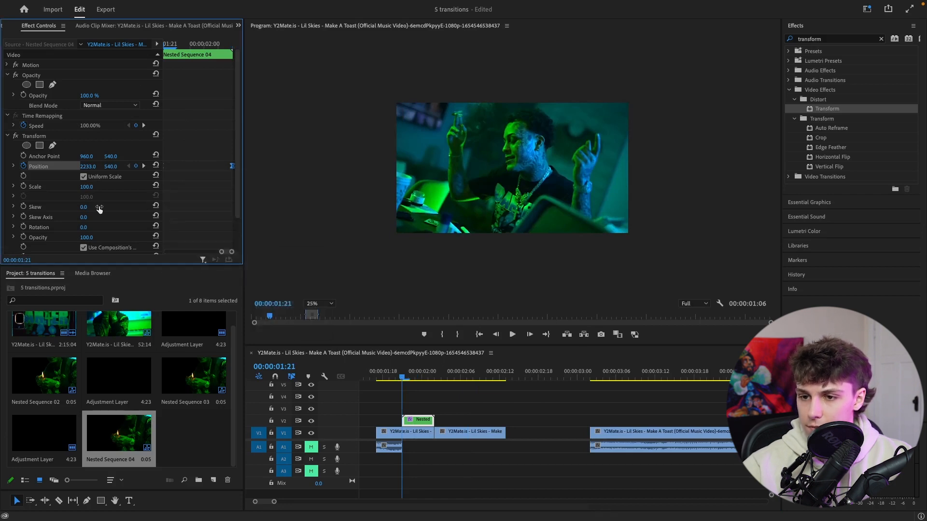
Set the Transform Shutter Angle to 360 and play back the slide of the nested clip.
scroll(99, 209, "down", 2)
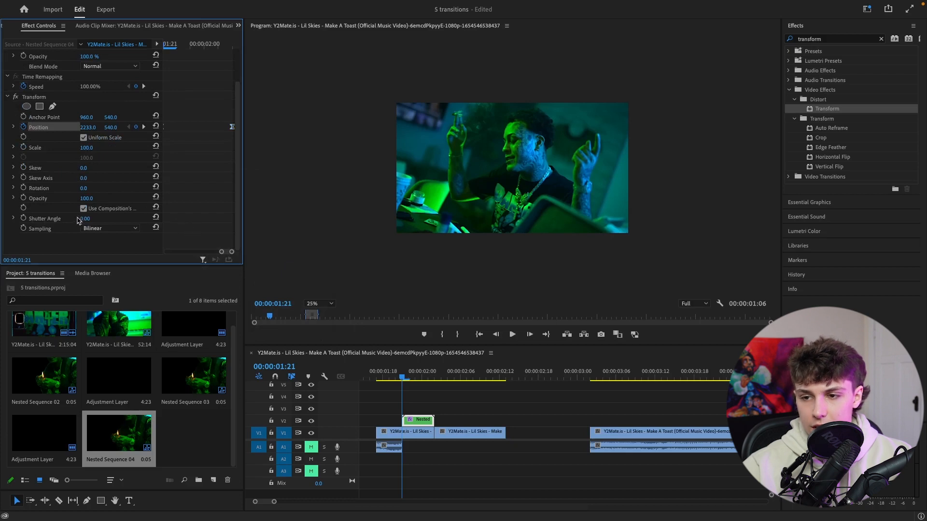
left_click(83, 246)
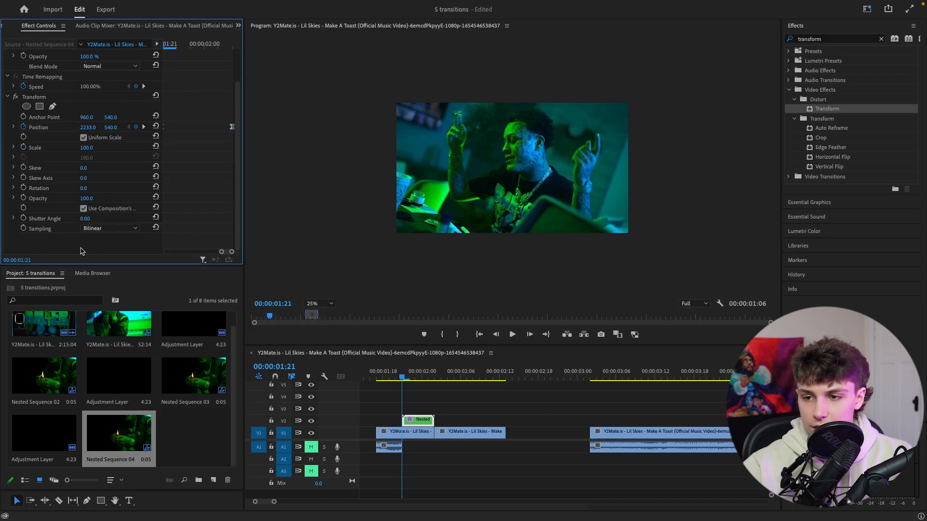
left_click(83, 219)
type("360")
key("Return")
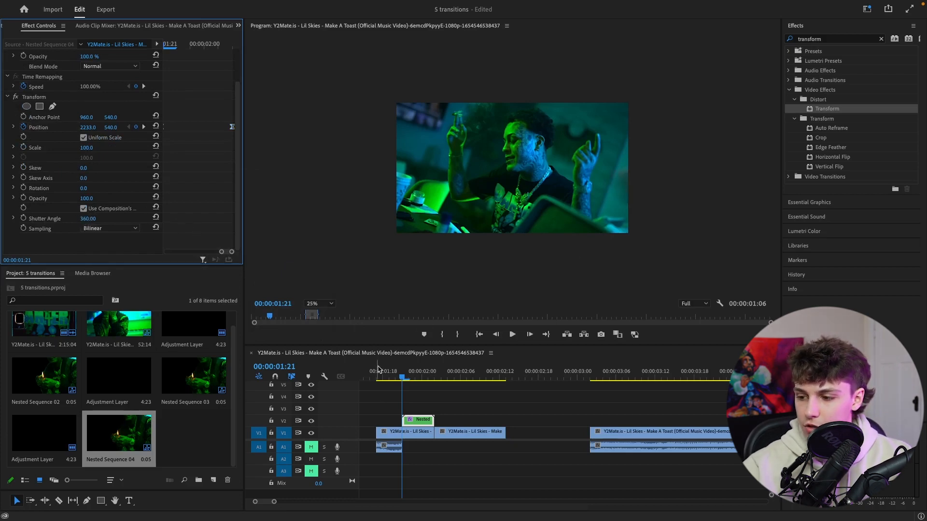
key("space")
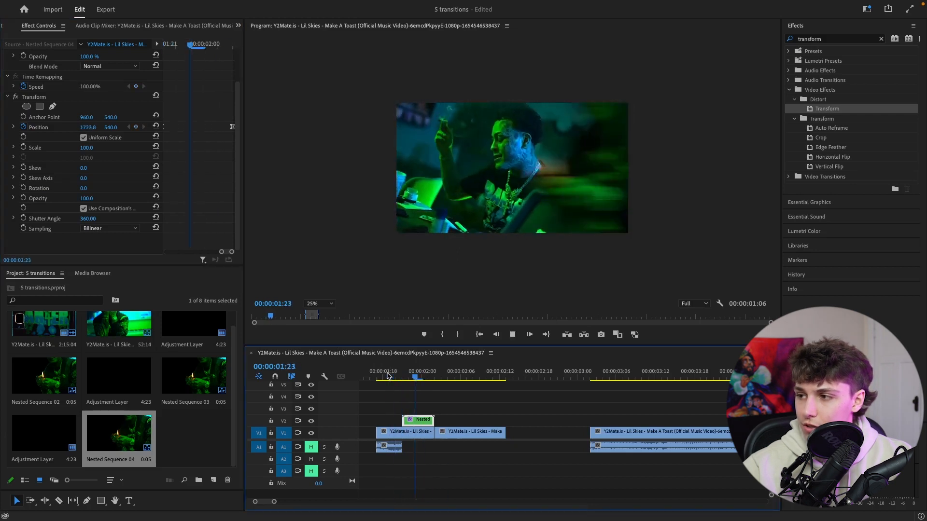
Place an adjustment layer on V3 over the end of the nested clip, starting three frames before the cut at 00:00:02:02.
left_click(435, 371)
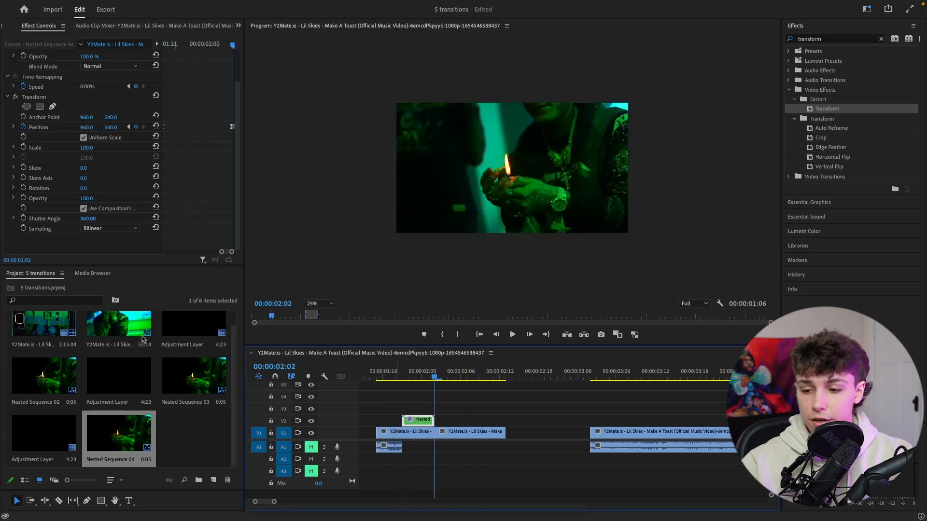
left_click_drag(29, 450, 388, 408)
key("=")
key("Left")
key("Left")
key("Left")
key("Right")
key("Right")
key("Right")
key("Right")
key("Right")
key("Right")
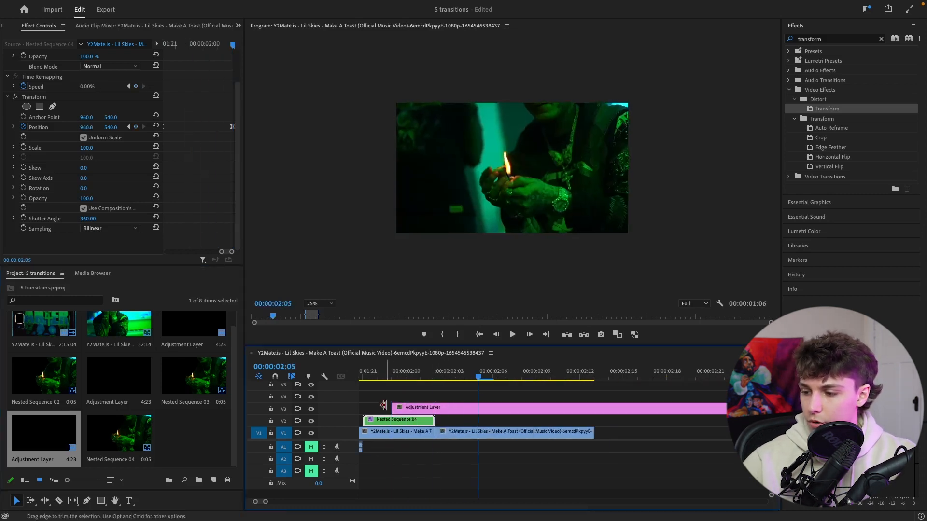
Cut the V3 adjustment layer at 00:00:02:05 and delete the part after the cut.
key("c")
left_click(478, 409)
key("v")
left_click(512, 409)
key("Delete")
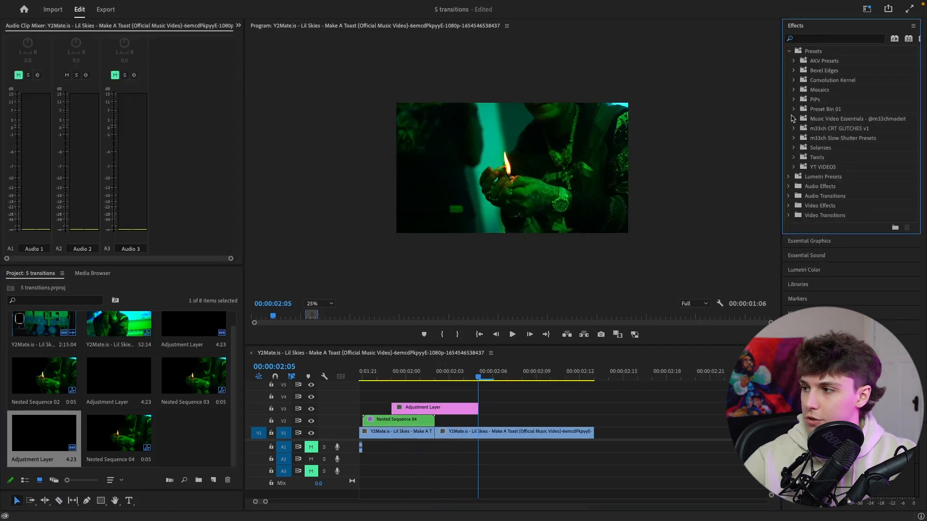
Apply the Flash (Subtle) preset from the Music Video Essentials flashes to the V3 adjustment layer.
left_click(793, 119)
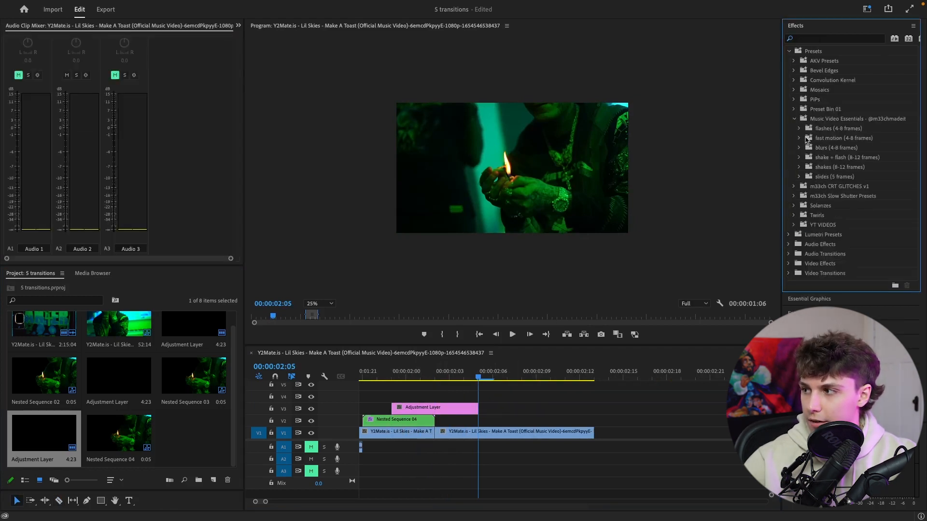
left_click(799, 129)
left_click_drag(837, 178, 432, 406)
Play back the mask-slide transition with the added flash from before the cut.
left_click_drag(432, 376, 389, 376)
key("space")
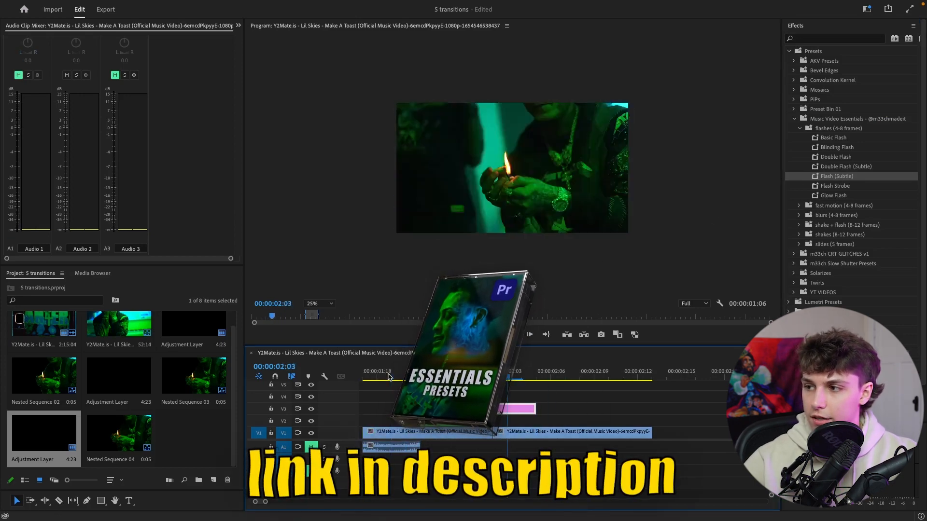
key("minus")
key("minus")
left_click(531, 377)
key("space")
key("space")
left_click_drag(542, 378, 542, 379)
key("space")
key("space")
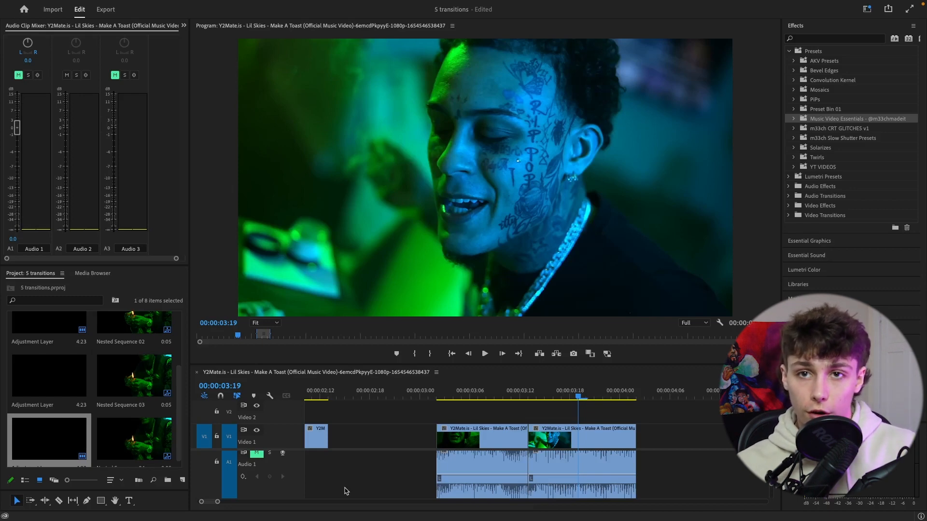
Preview the cut between the last two clips and place an adjustment layer on Video 2 starting at that cut.
left_click(461, 399)
key("space")
key("space")
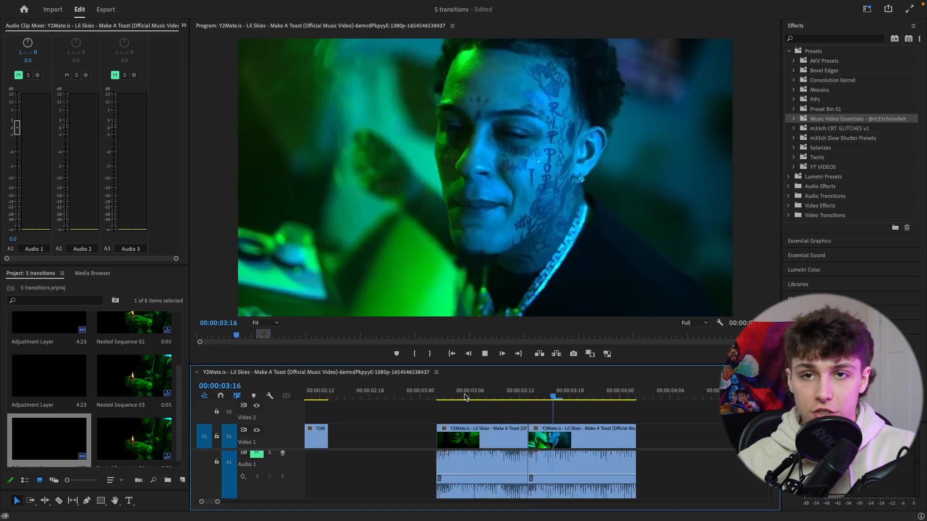
left_click(464, 398)
key("space")
left_click_drag(49, 442, 530, 414)
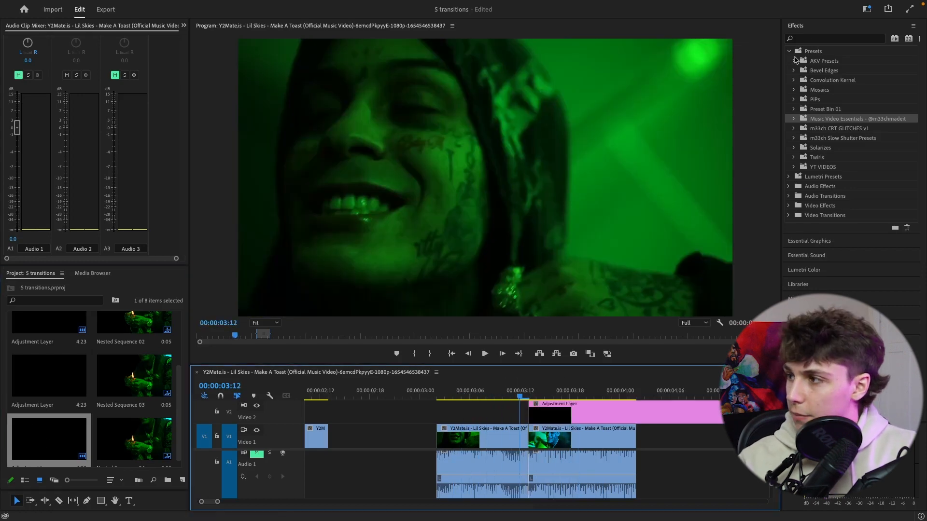
Expand the fast motion, shake + flash and shakes folders within the Music Video Essentials presets.
left_click(792, 119)
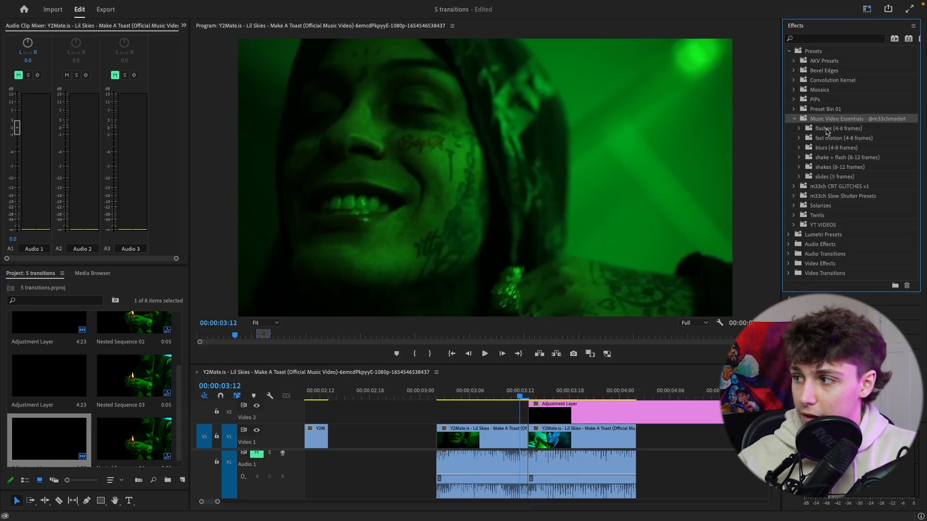
left_click(799, 138)
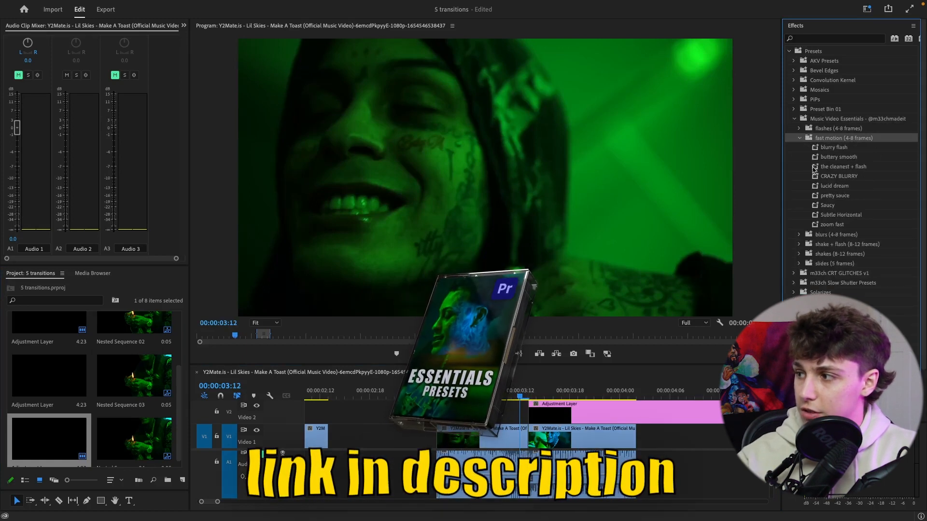
left_click(799, 244)
left_click(799, 283)
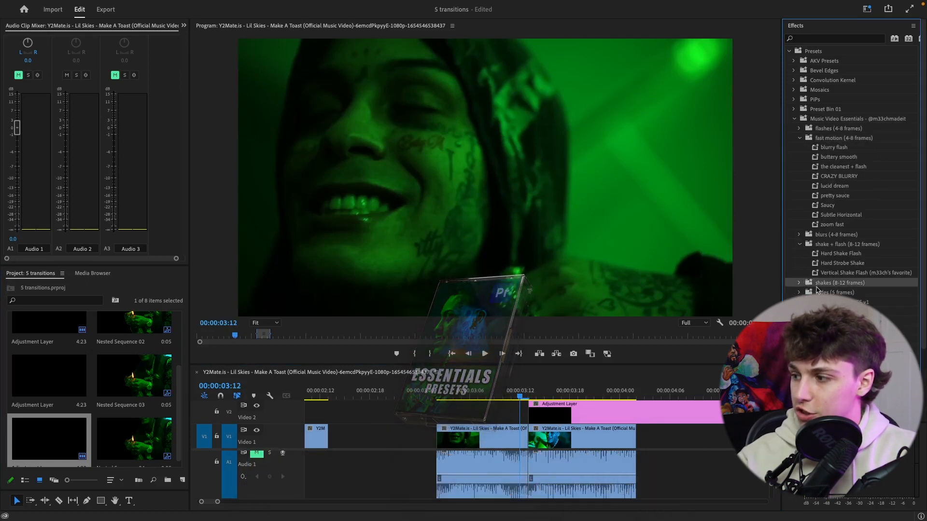
scroll(804, 285, "down", 2)
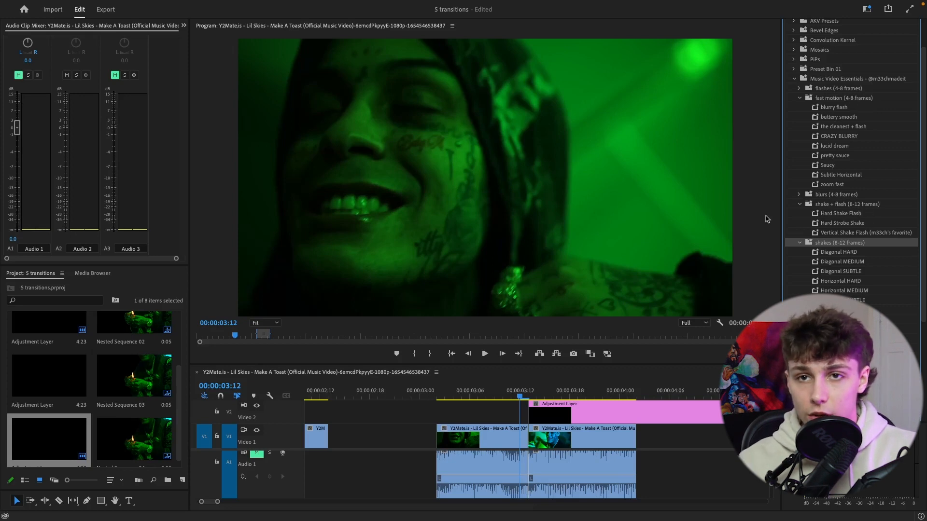
Move the Video 2 adjustment layer to start at 00:00:03:10 and cut off everything after 00:00:03:16.
left_click(535, 394)
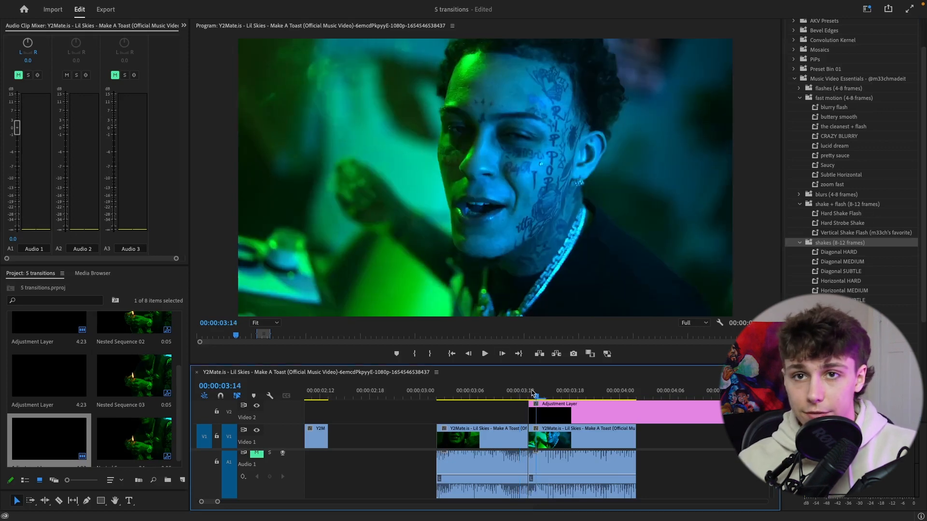
left_click_drag(532, 393, 526, 398)
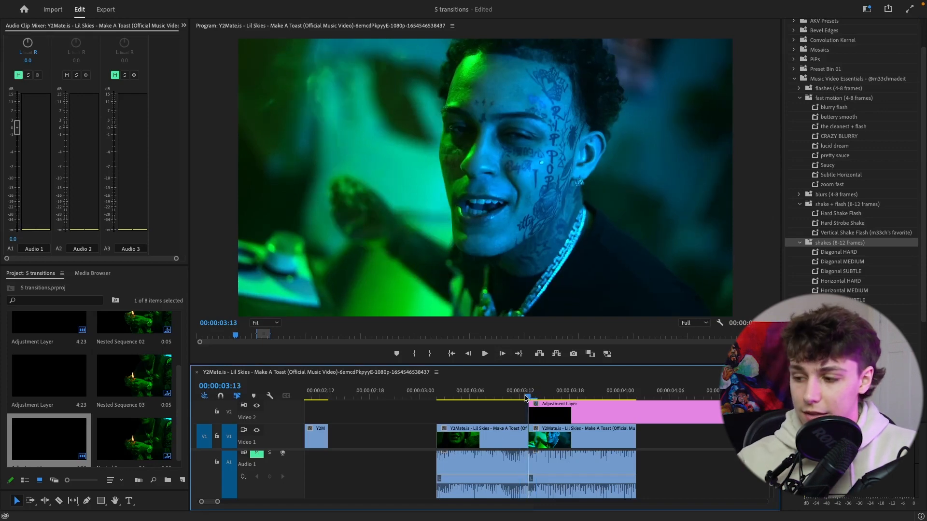
left_click_drag(526, 398, 503, 397)
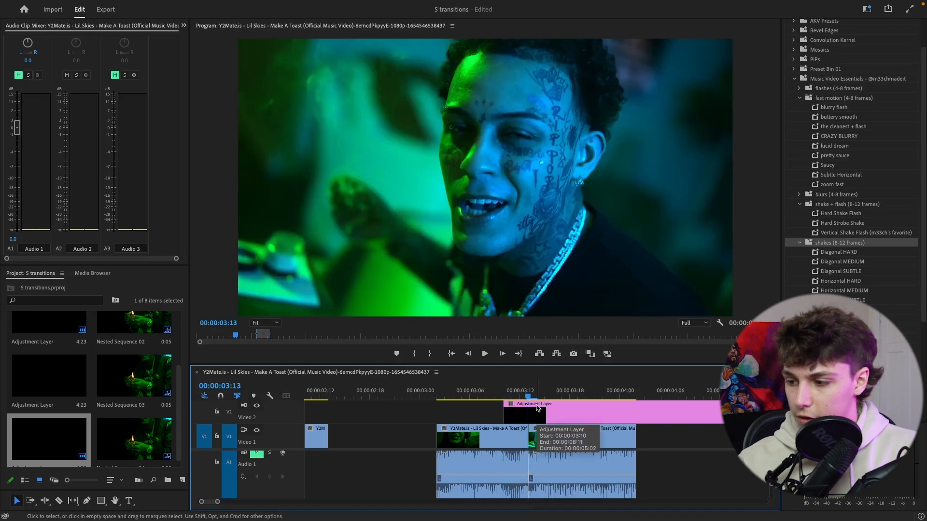
key("Right")
key("Right")
key("Right")
key("c")
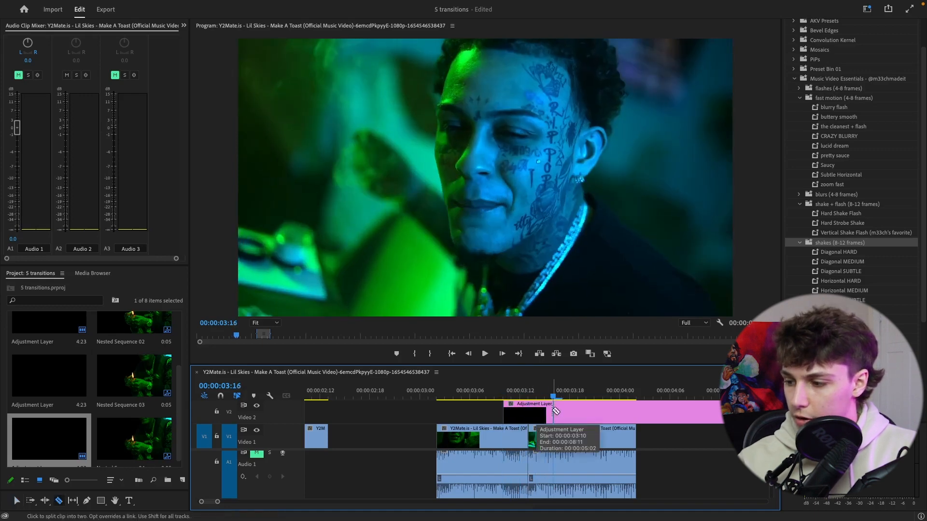
left_click(554, 410)
key("v")
left_click(580, 416)
key("Delete")
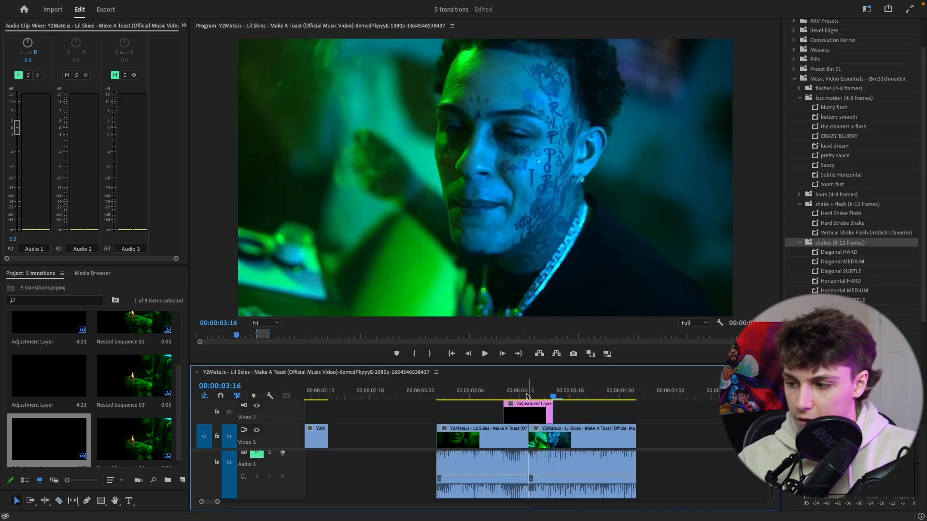
Apply the Saucy fast motion preset to the shortened adjustment layer on Video 2.
left_click(844, 108)
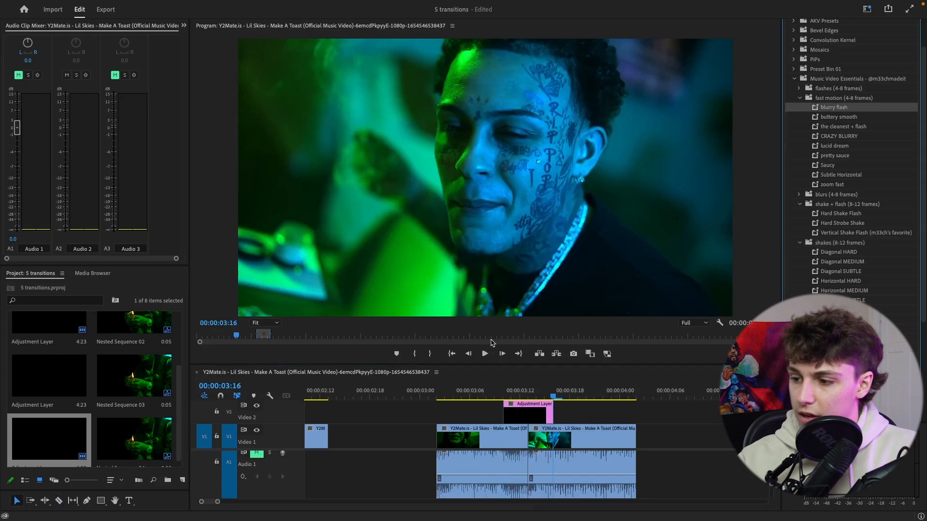
left_click(489, 391)
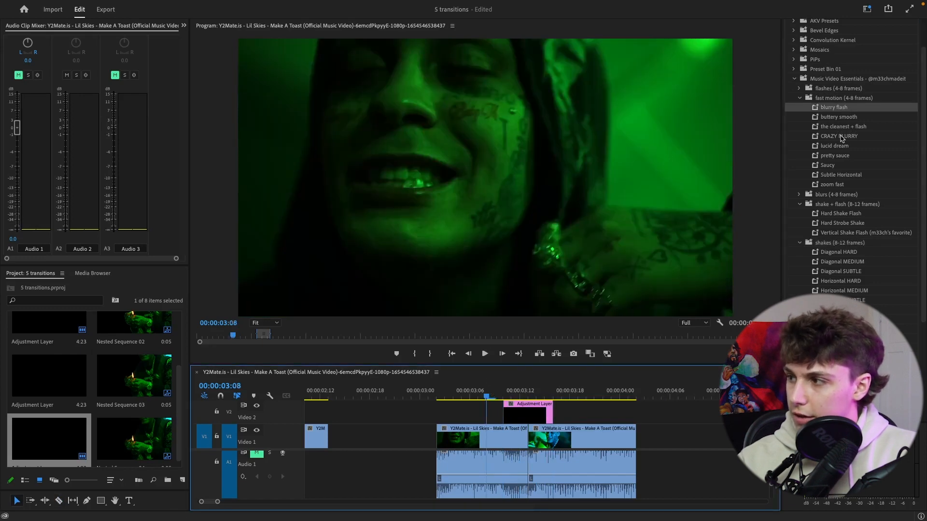
left_click_drag(832, 166, 618, 332)
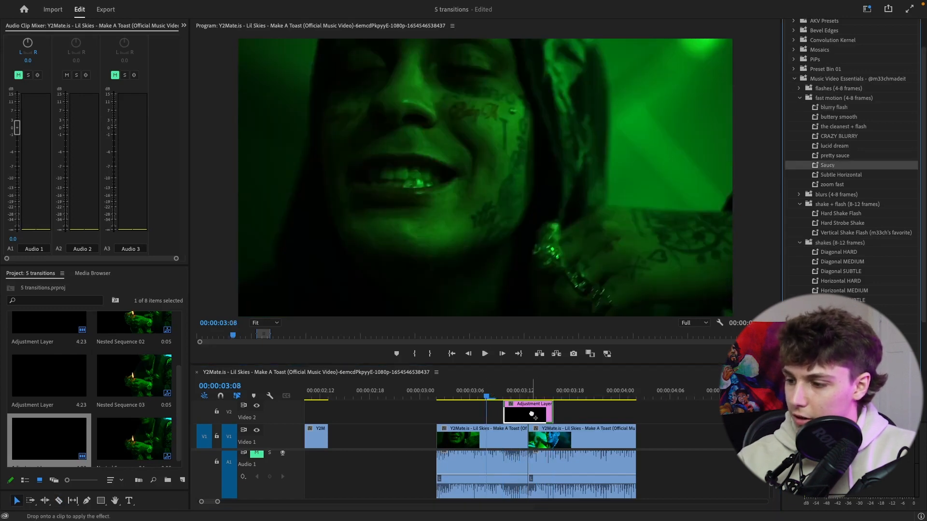
left_click_drag(535, 418, 533, 417)
Play back the cut between the last two clips several times to review the Saucy preset.
left_click(462, 393)
key("space")
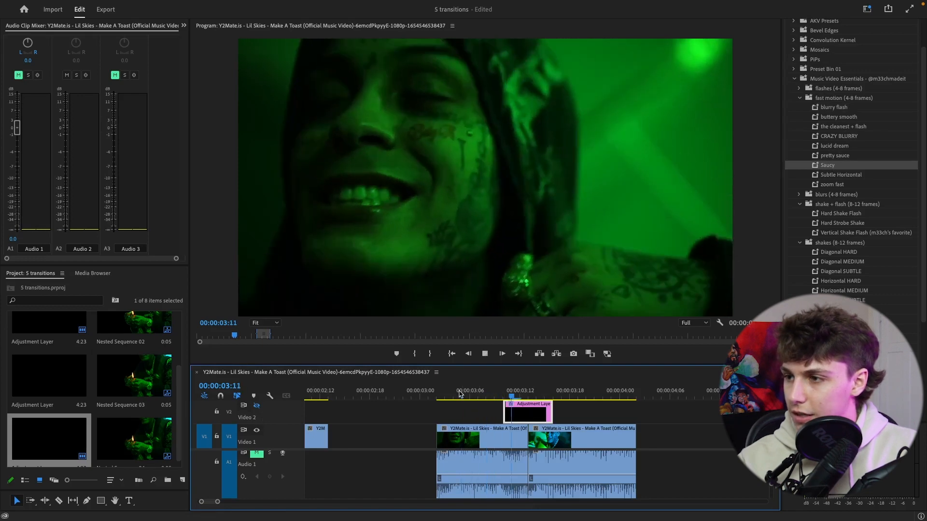
key("space")
left_click(469, 391)
key("space")
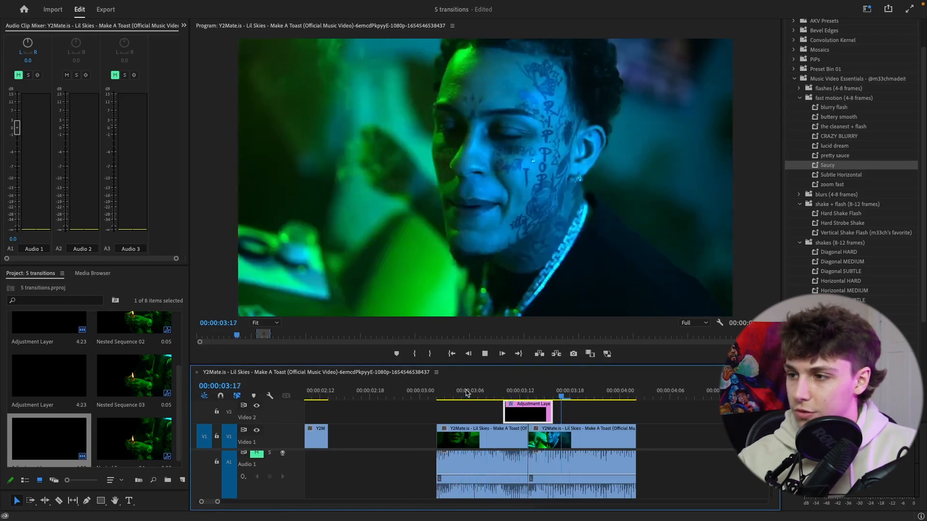
left_click(466, 393)
key("space")
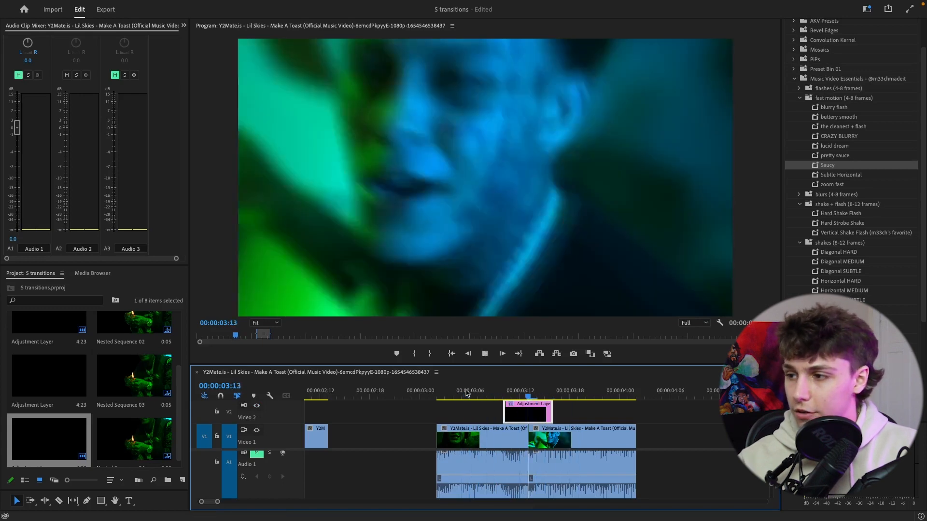
left_click(467, 394)
key("space")
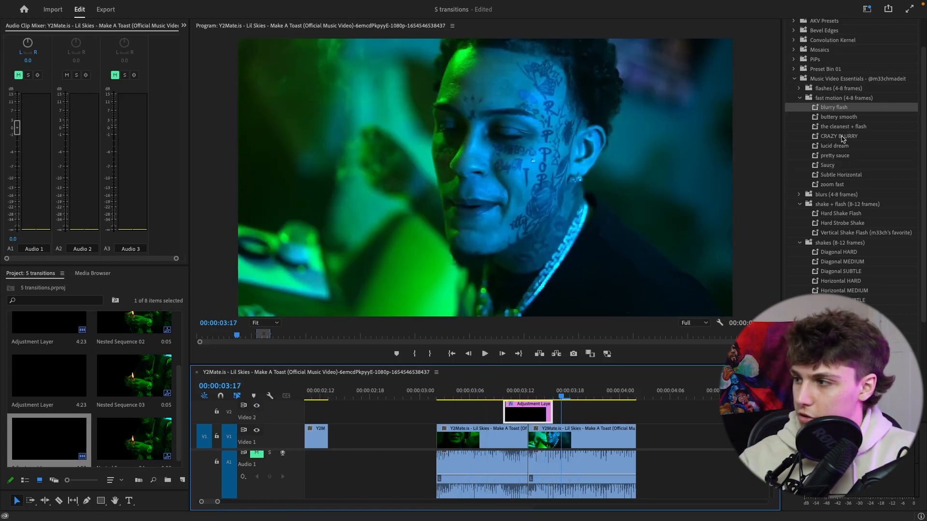
Apply the CRAZY BLURRY preset to the Video 2 adjustment layer and play back the transition.
left_click(842, 139)
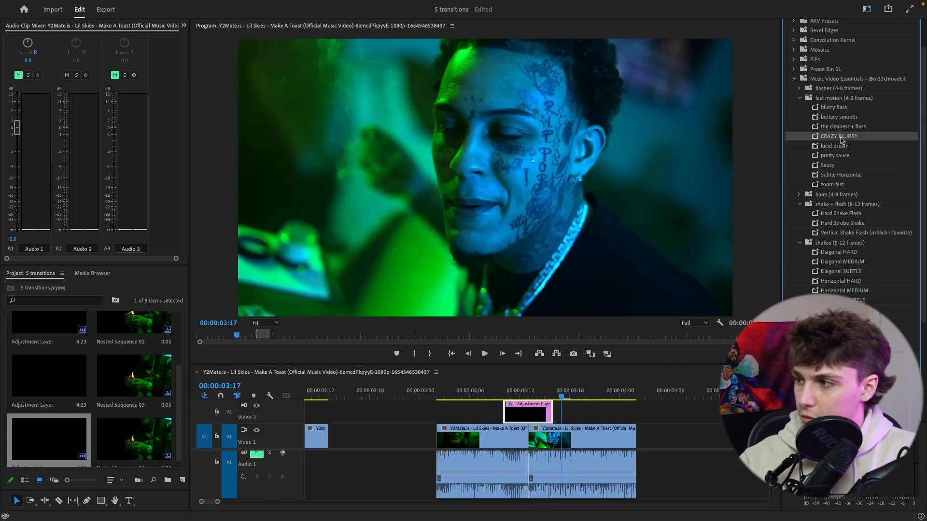
left_click(475, 394)
key("space")
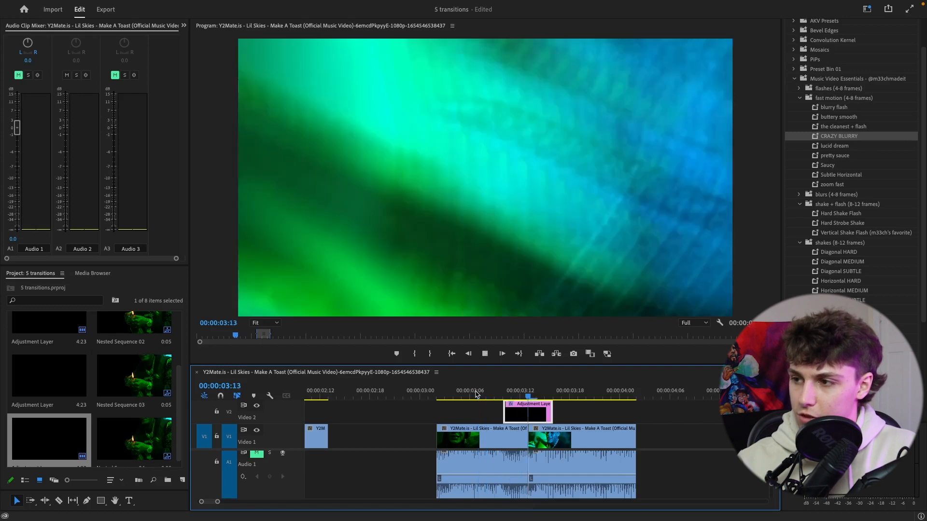
key("space")
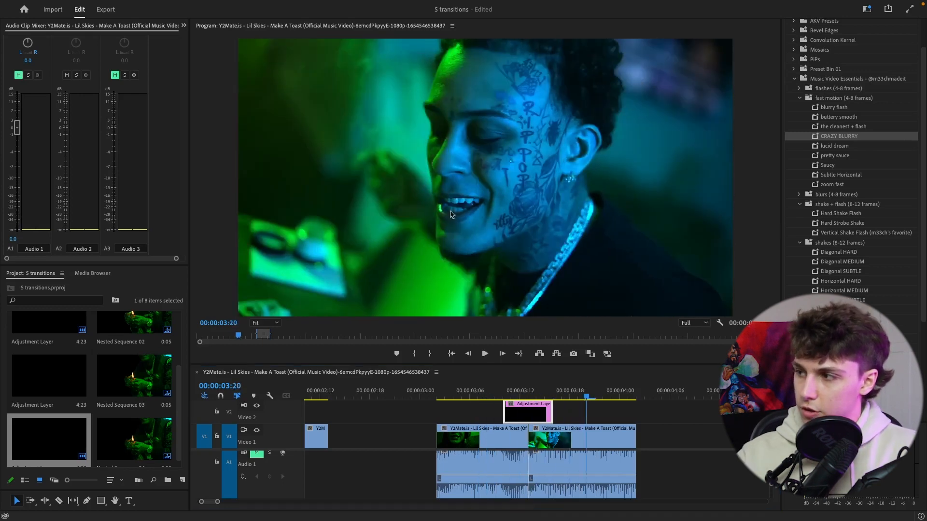
Apply the blurry flash preset to the Video 2 adjustment layer and play back the transition.
left_click_drag(839, 109, 738, 179)
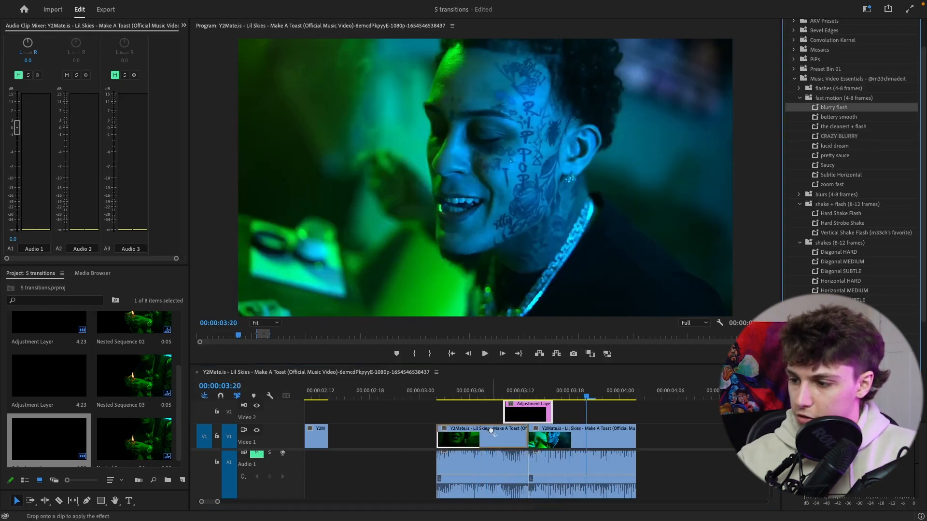
left_click_drag(490, 431, 517, 416)
left_click(487, 391)
key("space")
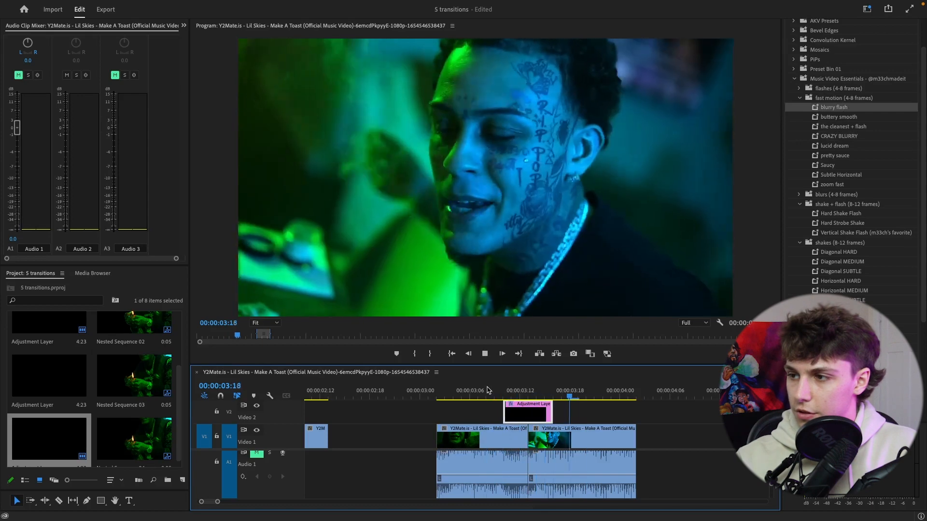
Replay the transition between the last two clips several times to review the blurry flash preset.
left_click(487, 390)
key("space")
left_click(487, 390)
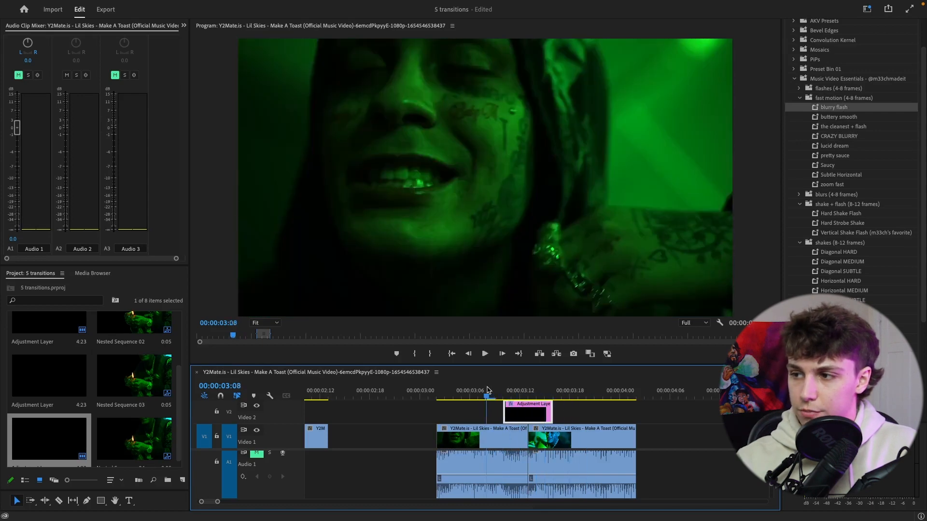
key("space")
left_click(488, 390)
key("space")
left_click(488, 390)
key("space")
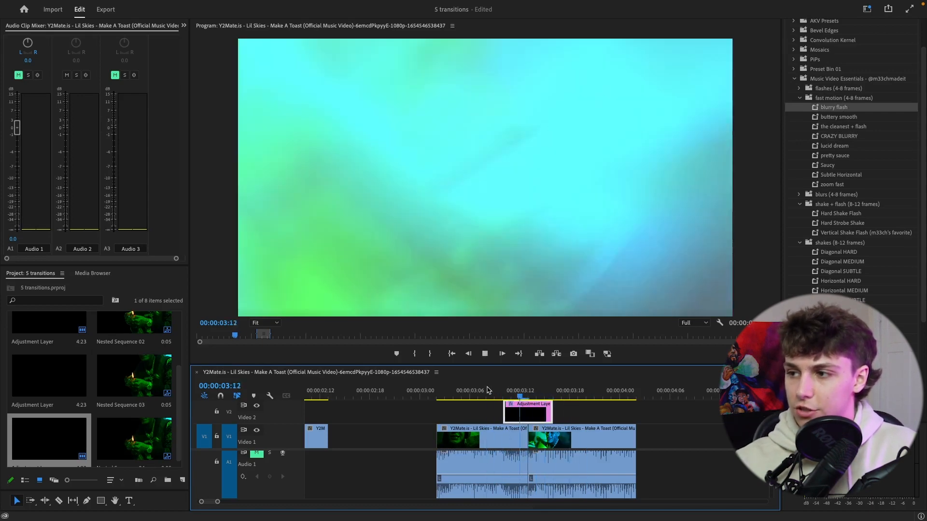
key("space")
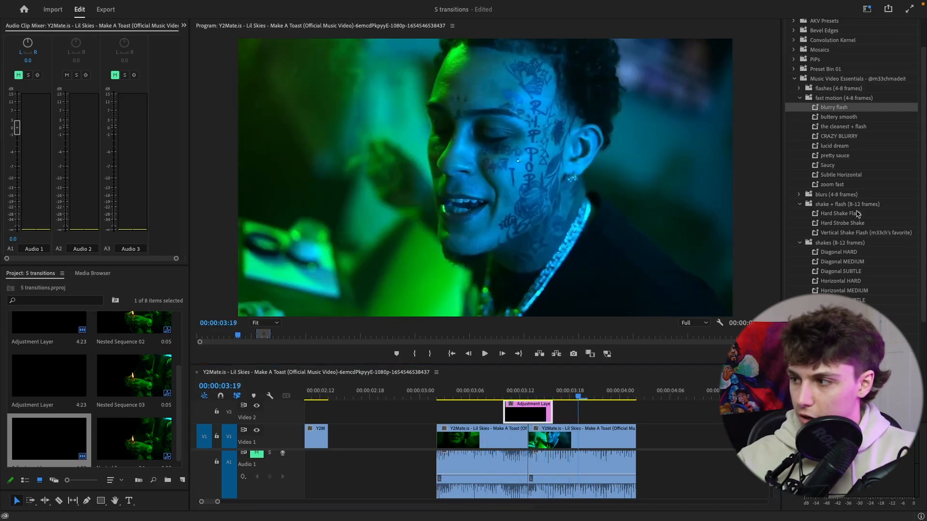
Extend the Video 2 adjustment layer by one frame at each end so it lasts 8 frames across the cut.
left_click(546, 394)
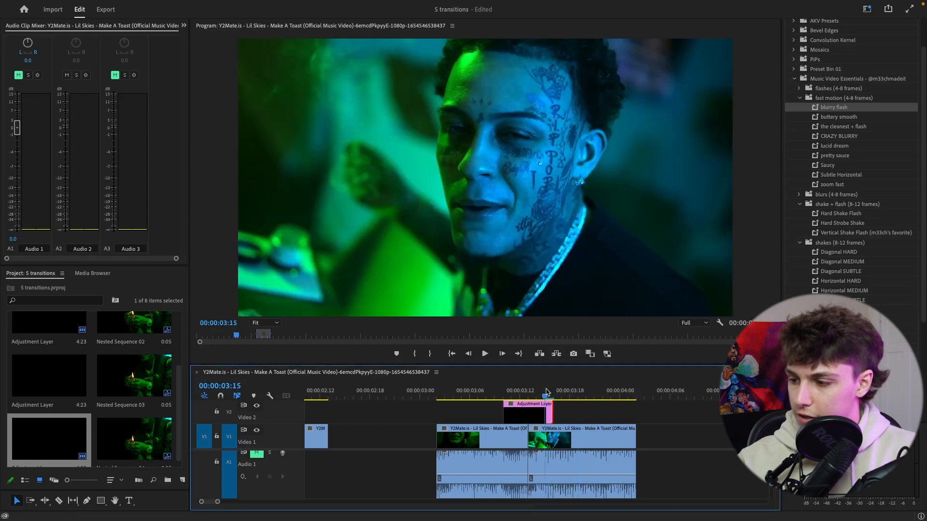
key("Right")
key("Right")
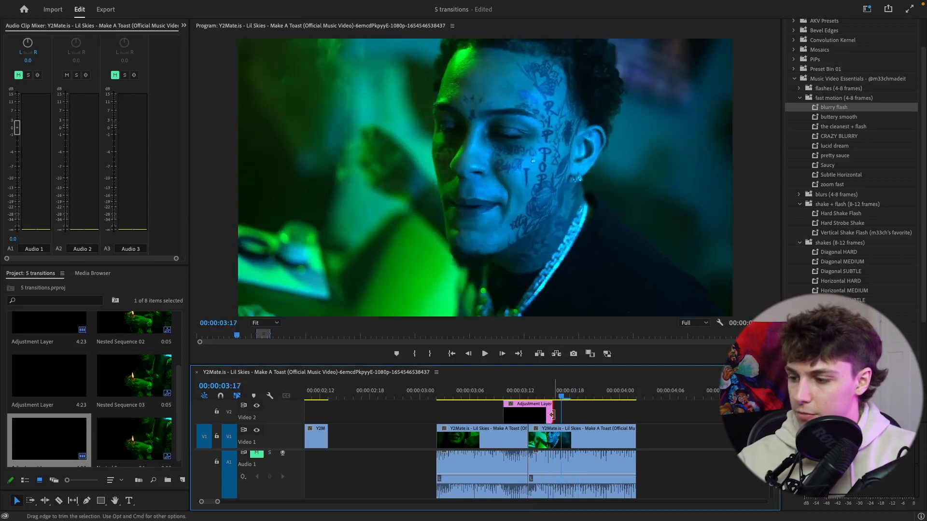
left_click_drag(551, 414, 559, 415)
left_click_drag(504, 411, 497, 410)
key("shift+Left")
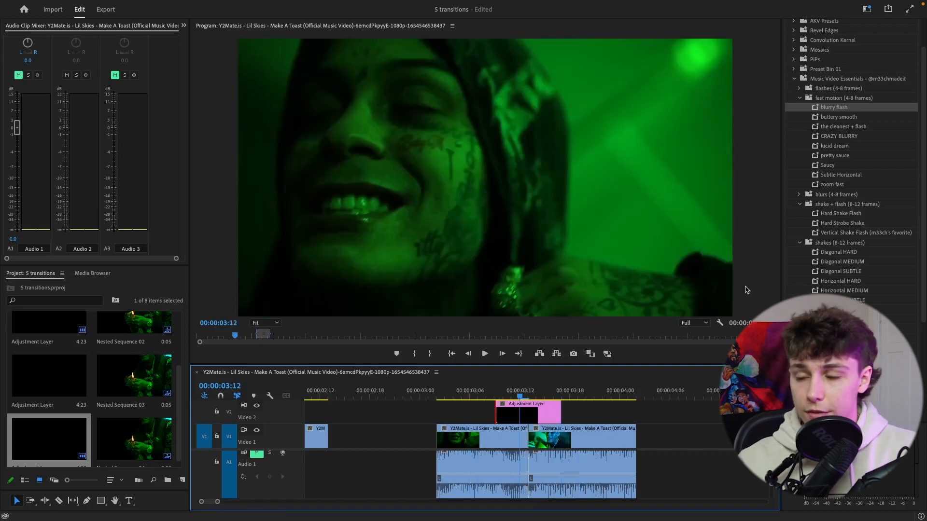
Apply the Vertical Shake Flash (m33ch's favorite) preset to the extended Video 2 adjustment layer and preview the cut.
left_click(882, 234)
left_click_drag(757, 267, 524, 416)
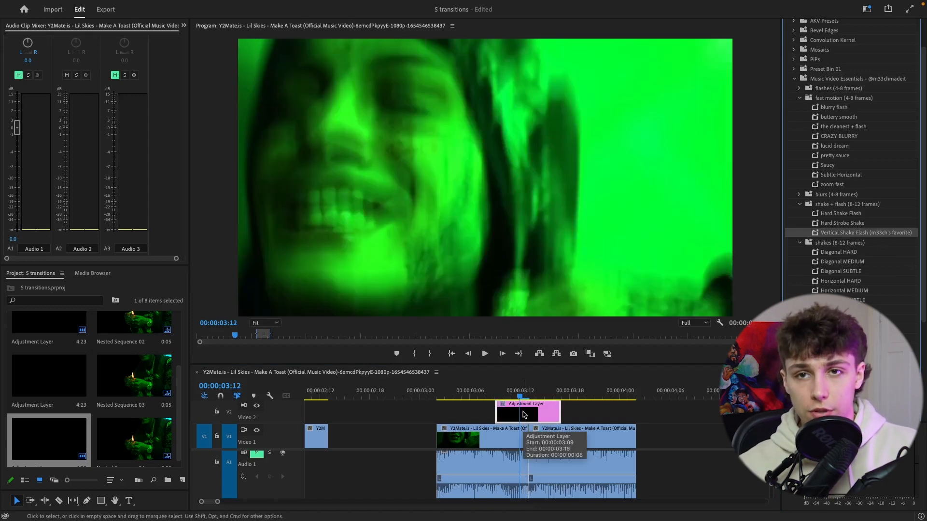
left_click(450, 389)
key("space")
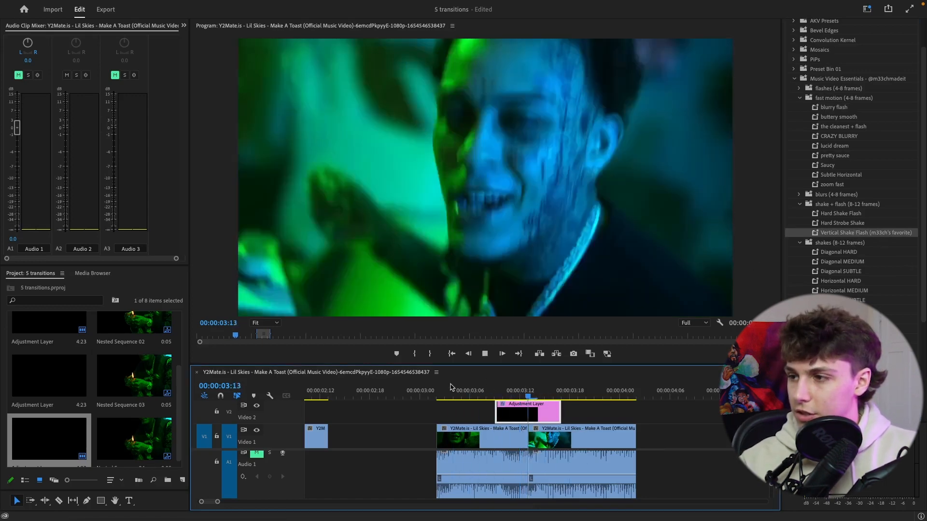
Play back the cut between the last two clips repeatedly to review the Vertical Shake Flash preset.
left_click(449, 387)
key("space")
left_click(449, 388)
key("space")
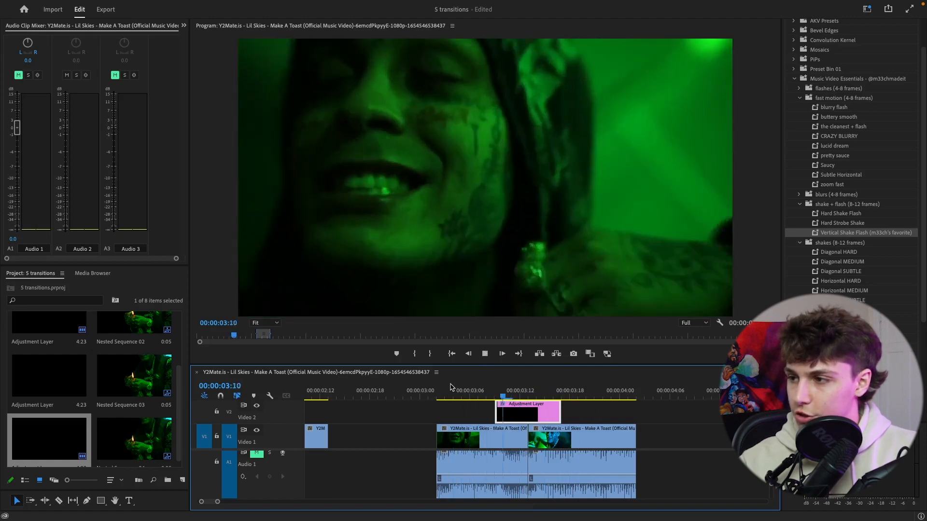
left_click(450, 387)
key("space")
left_click(450, 387)
key("space")
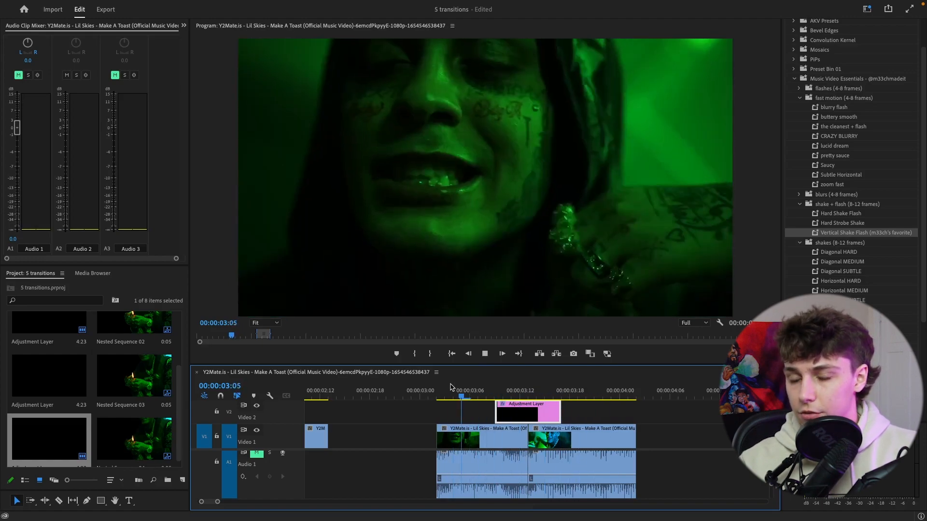
left_click(450, 388)
key("space")
left_click(450, 388)
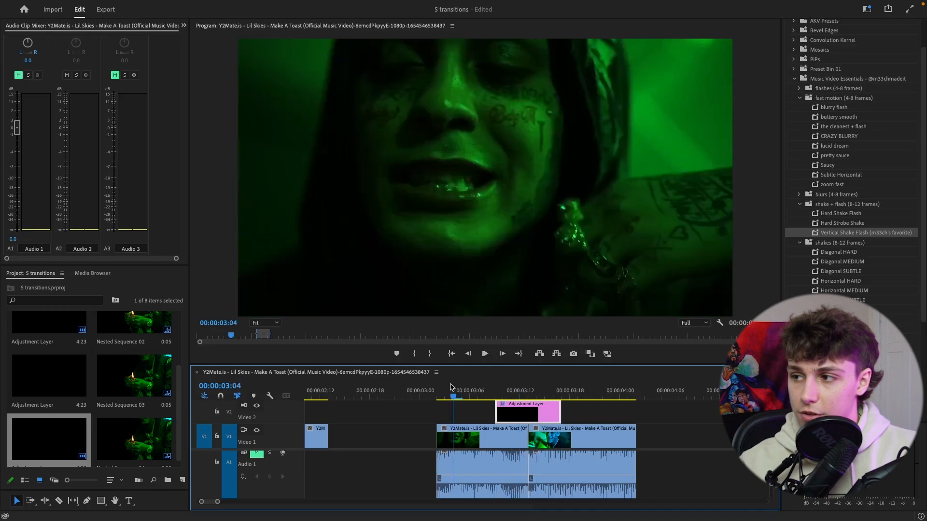
key("space")
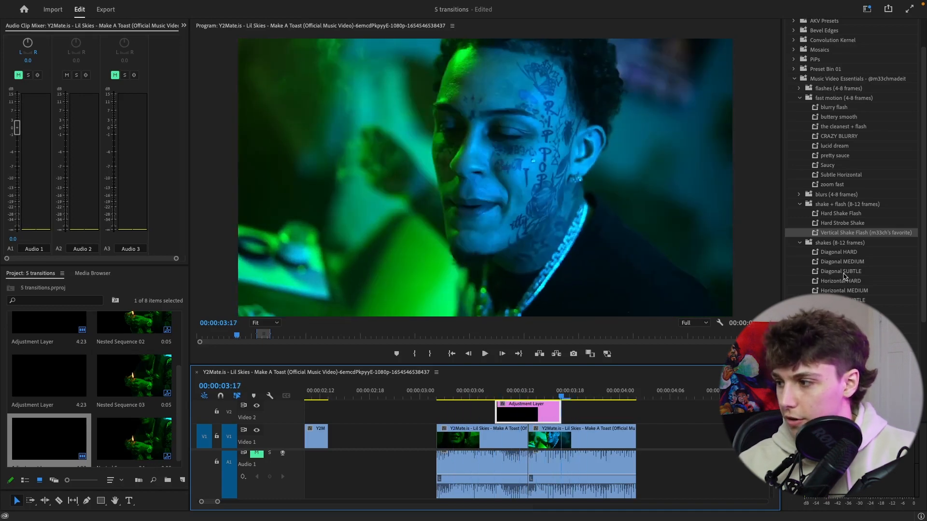
Apply the Diagonal HARD shake preset to the Video 2 adjustment layer and play back the transition several times.
left_click(846, 256)
left_click(477, 389)
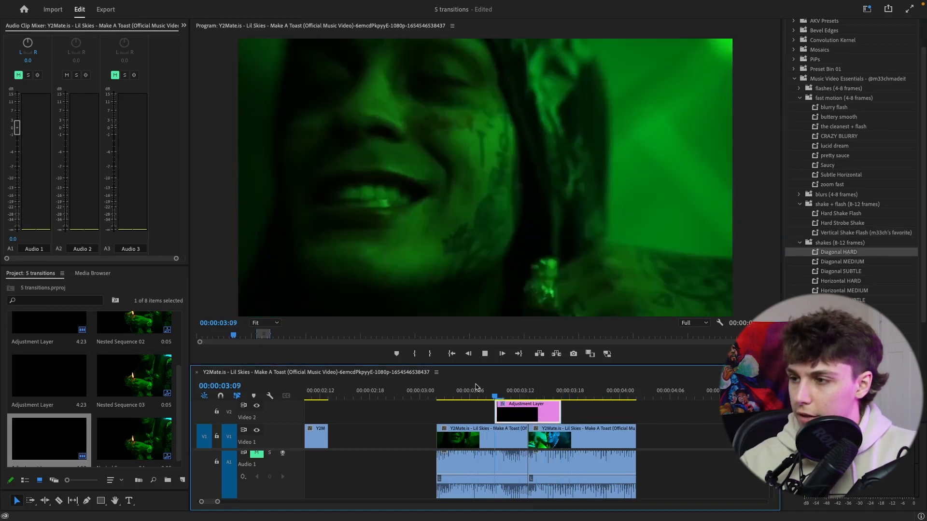
key("space")
left_click(467, 389)
key("space")
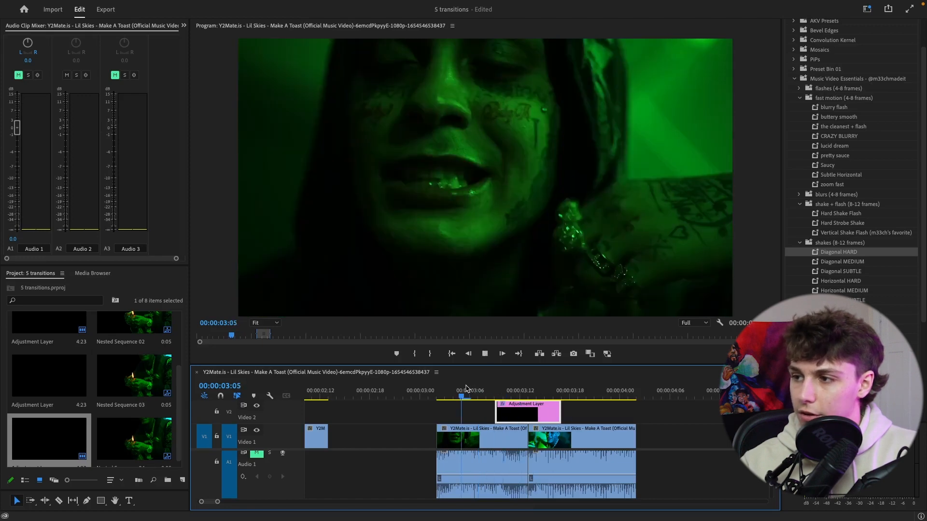
left_click(466, 389)
key("space")
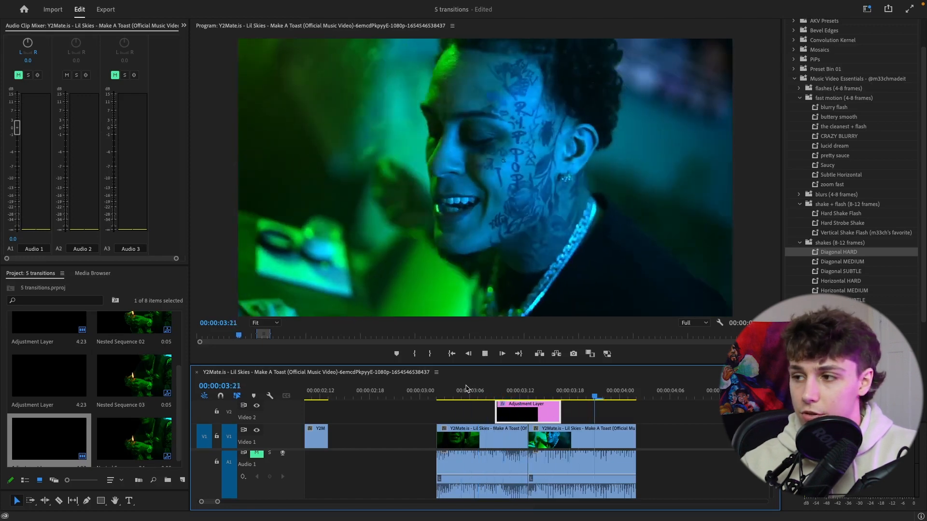
left_click(467, 389)
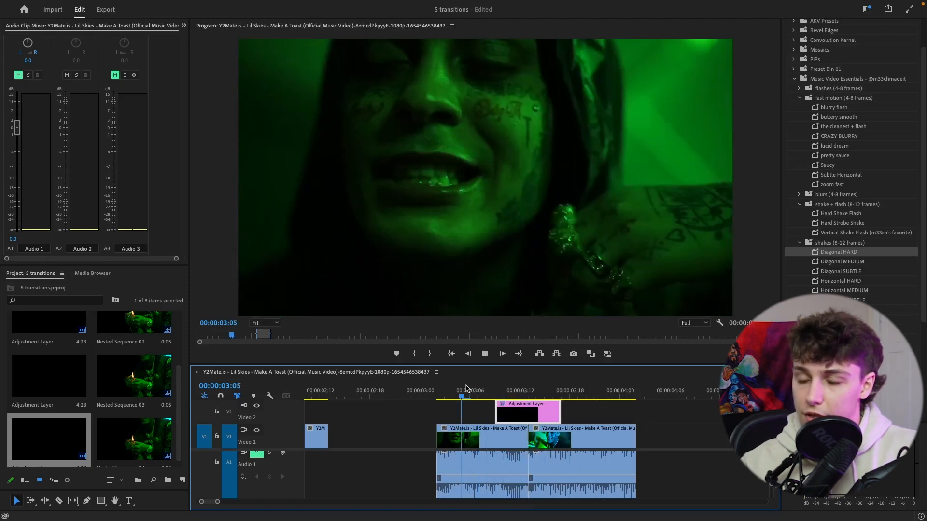
key("space")
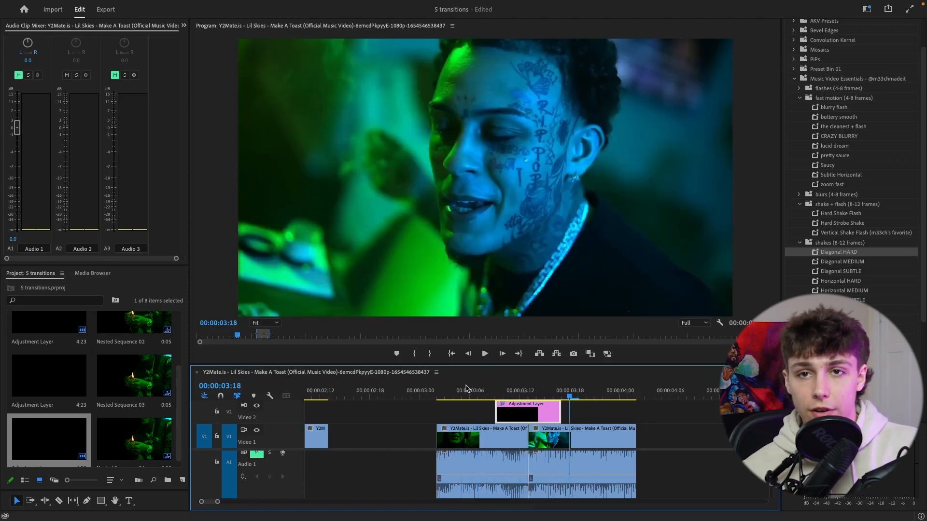